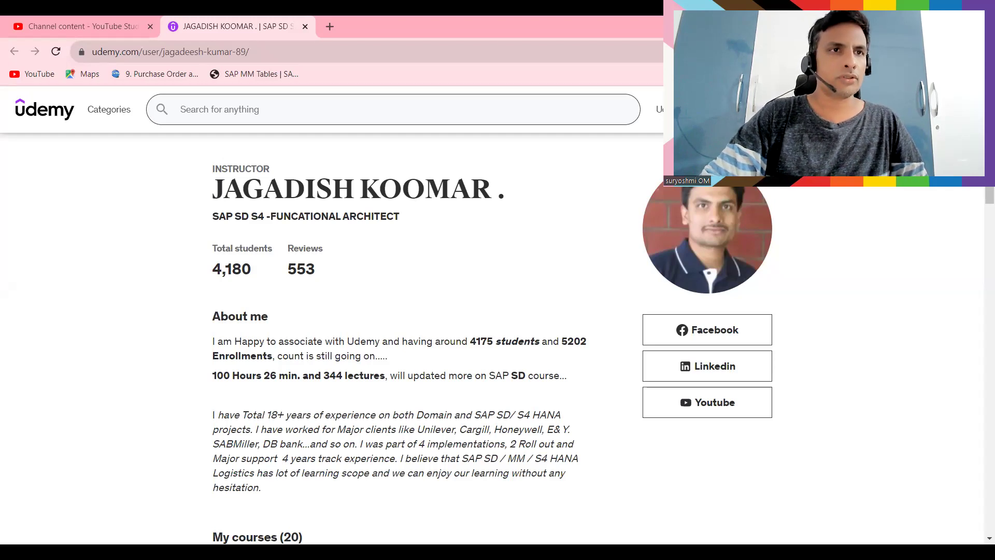
Start a new sales order with /NVA0 and enter the customer's sold-to party number.
key(alt+Tab)
text(/NVA0)
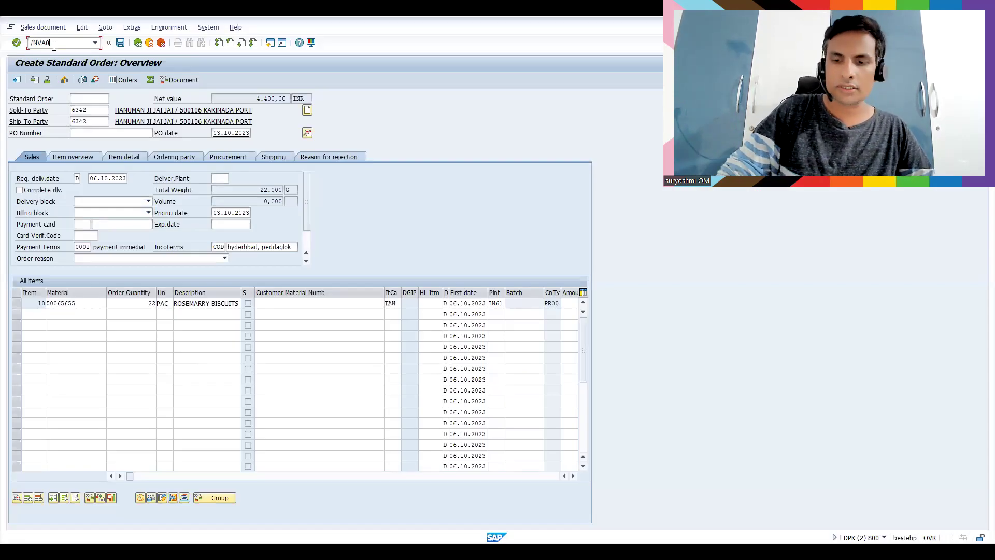
key(Return)
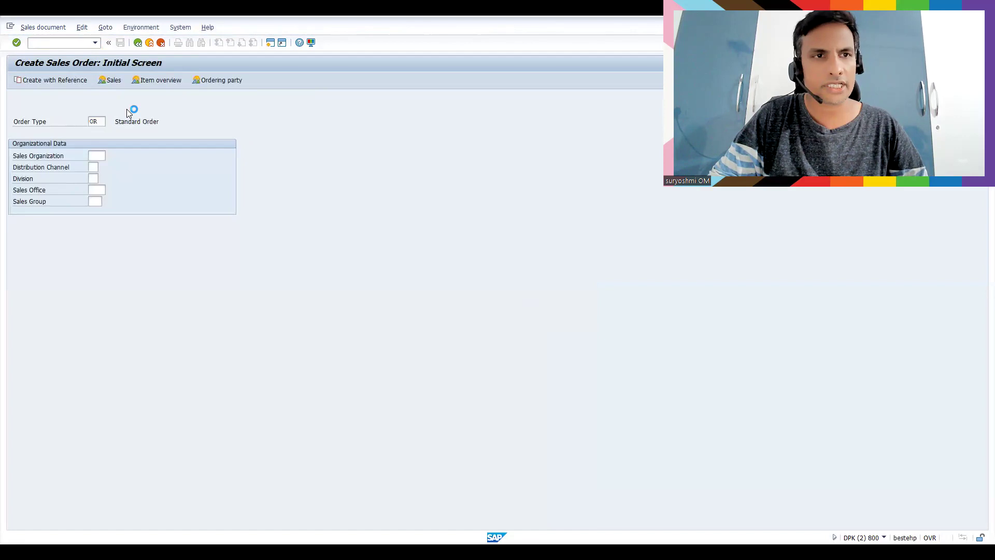
text(6342)
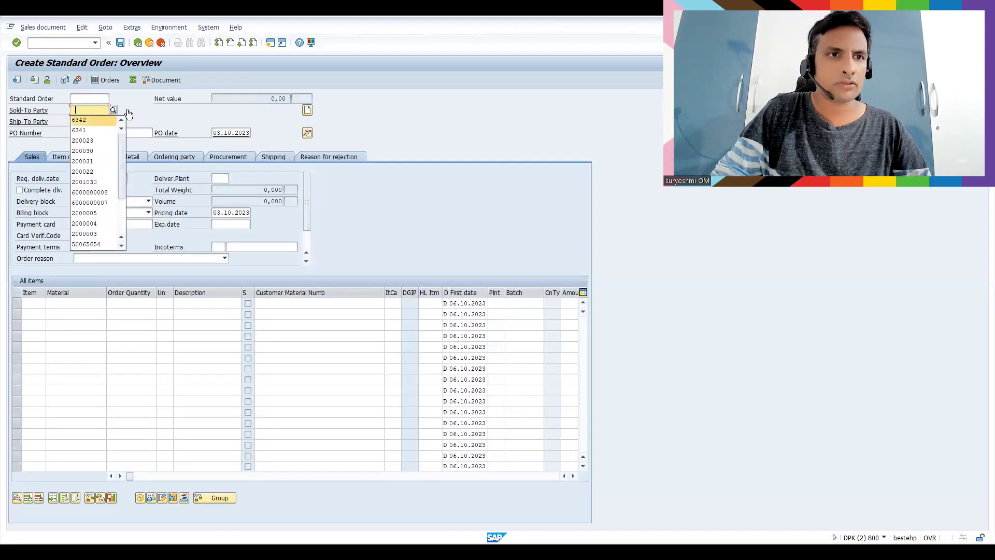
key(Return)
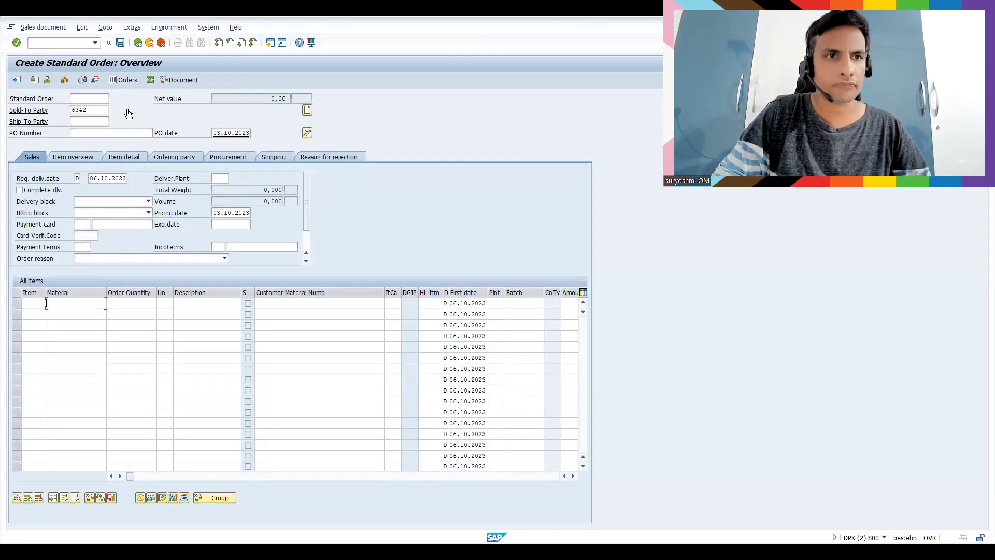
Add material 50065655 as item 10, then change its quantity from 1 to 22.
text(50065655)
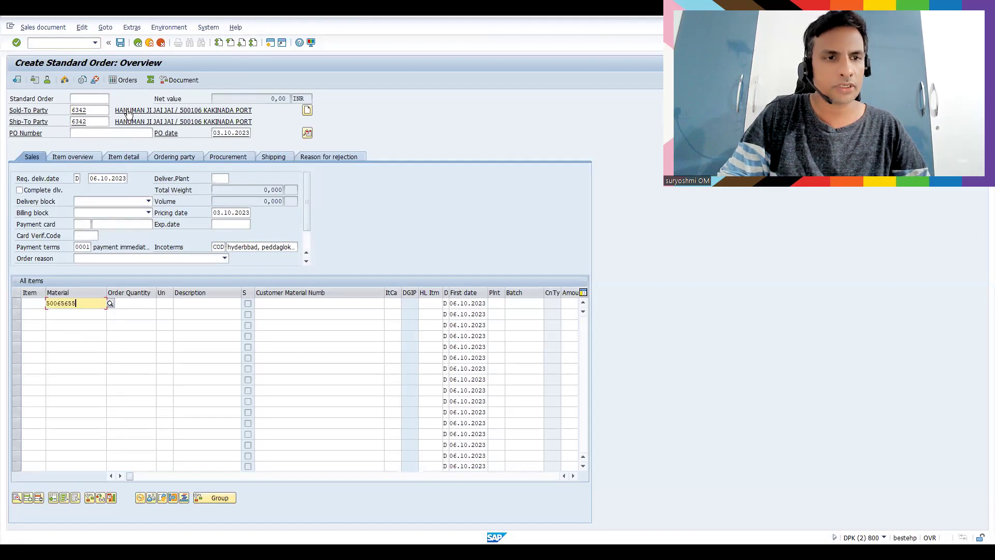
key(Tab)
text(1)
key(Return)
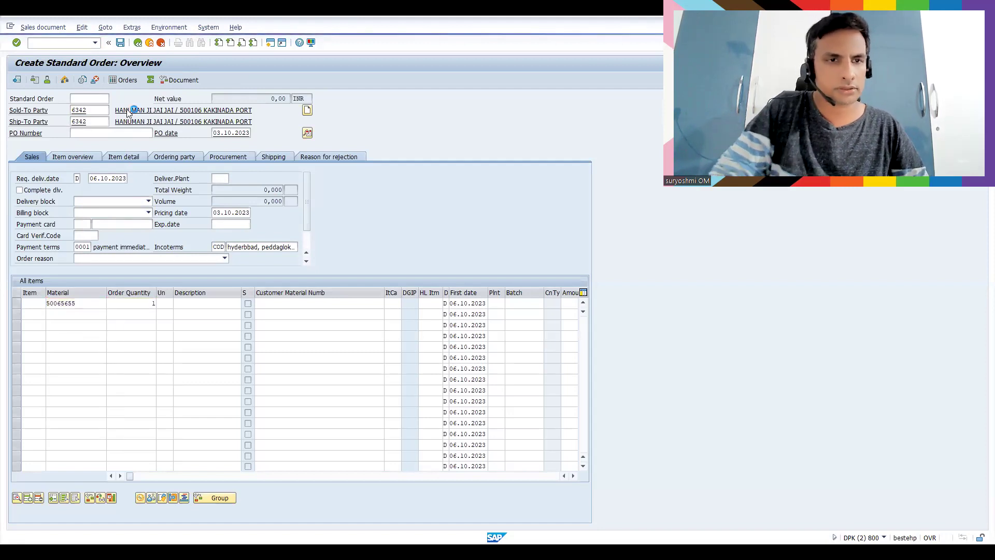
click(148, 303)
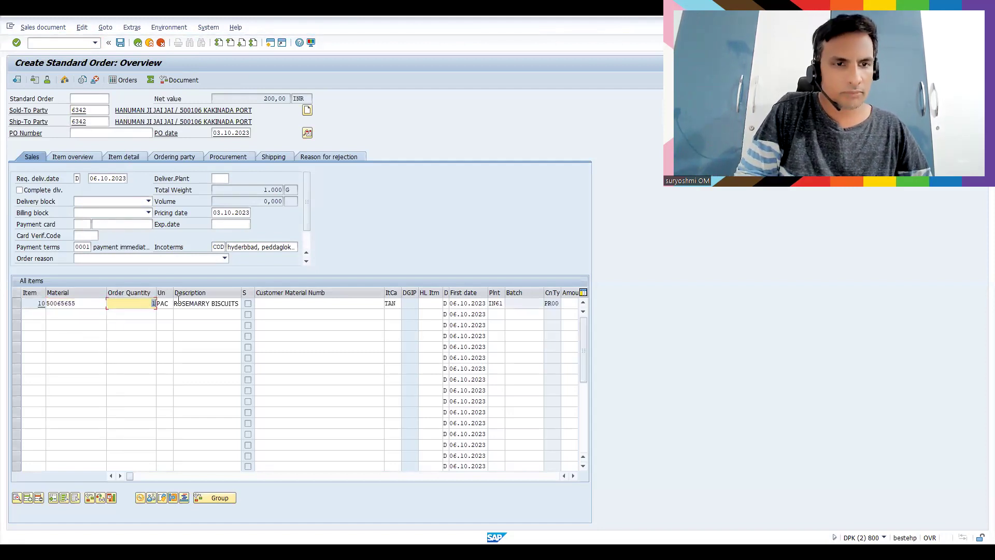
text(22)
key(Return)
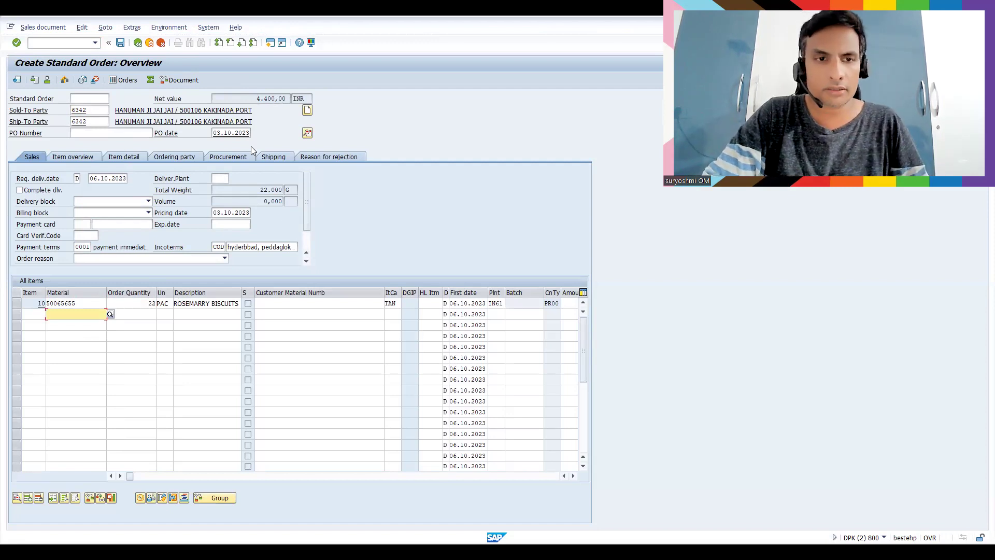
Open item 10's pricing conditions and highlight the 200,00 INR price and 4.400,00 condition value.
double_click(301, 301)
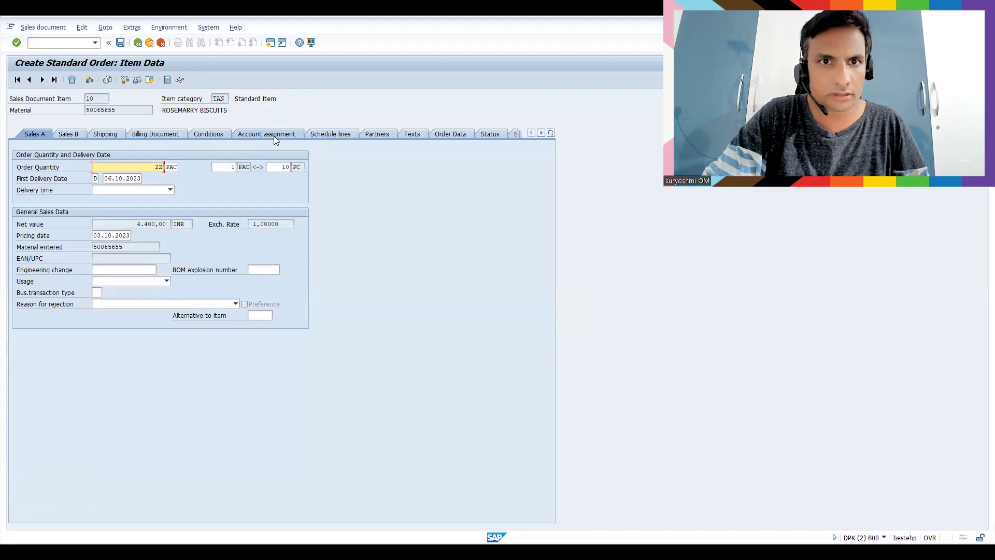
click(210, 133)
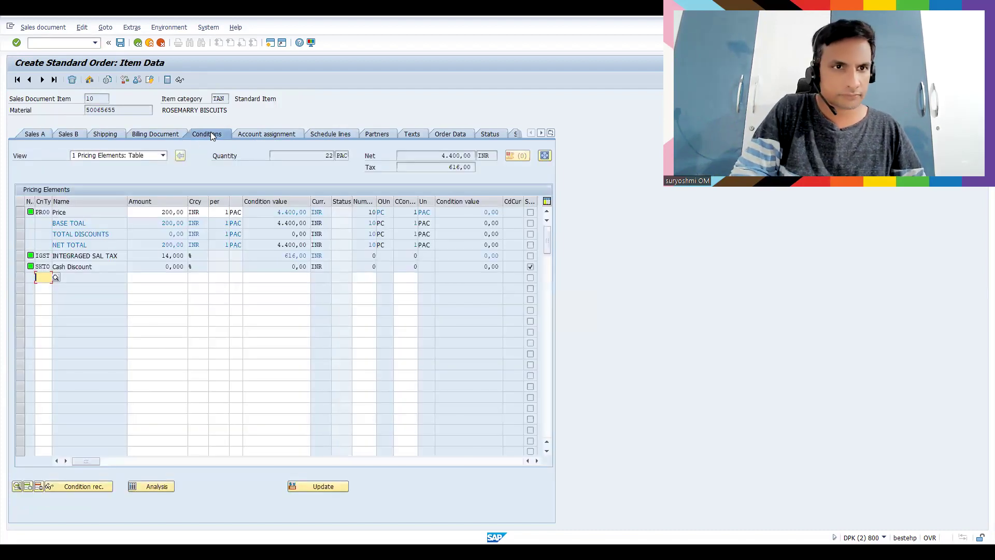
click(159, 213)
drag(159, 213, 210, 213)
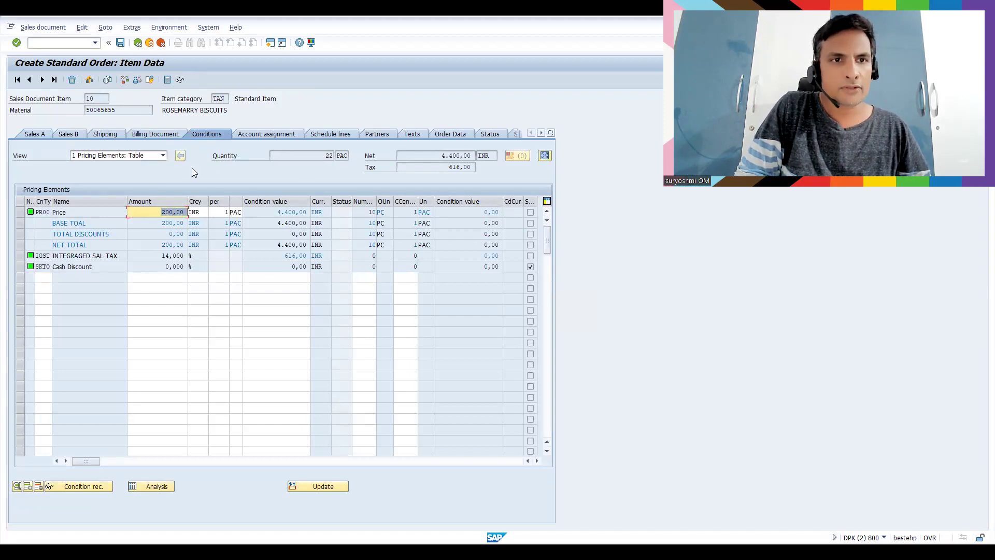
drag(277, 213, 321, 213)
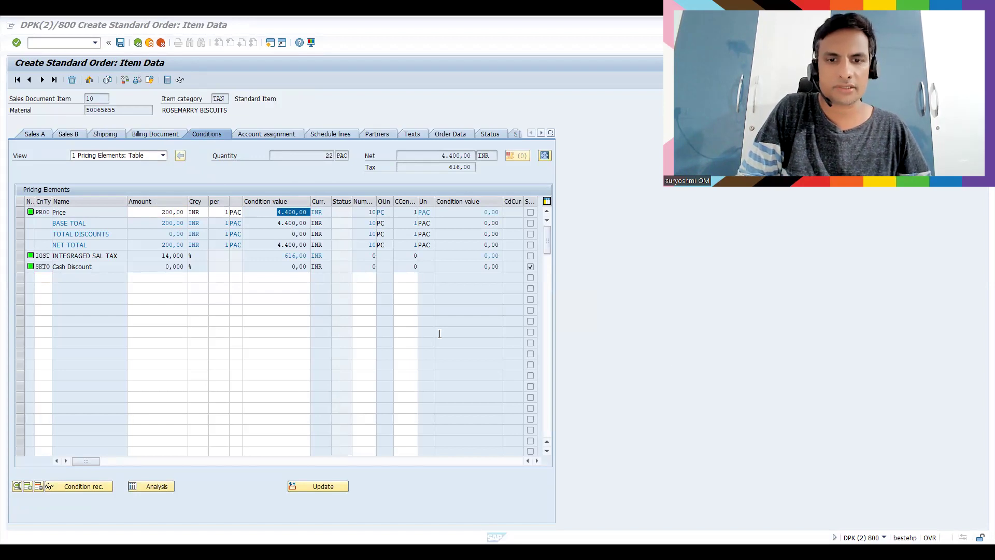
click(673, 372)
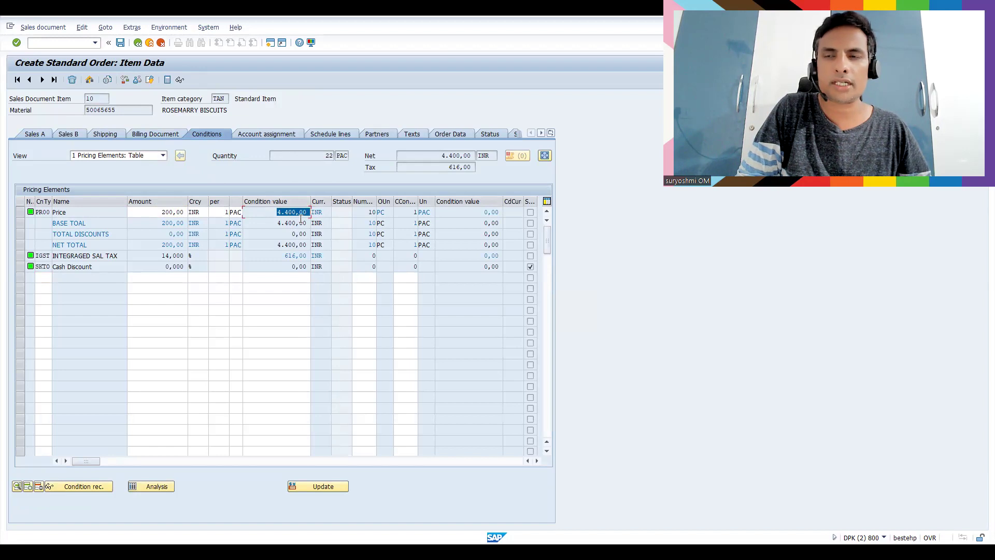
Run /NSPRO and open the SAP Reference IMG.
click(57, 42)
text(/NSPRO)
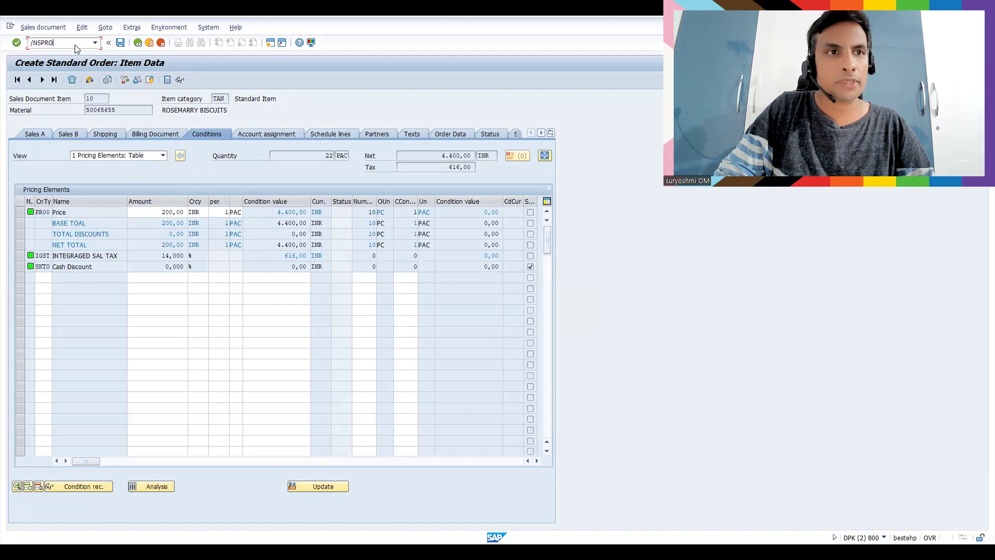
key(Return)
click(48, 79)
Expand SAP NetWeaver > General settings > Currencies and execute Set Decimal Places for Currencies.
click(76, 193)
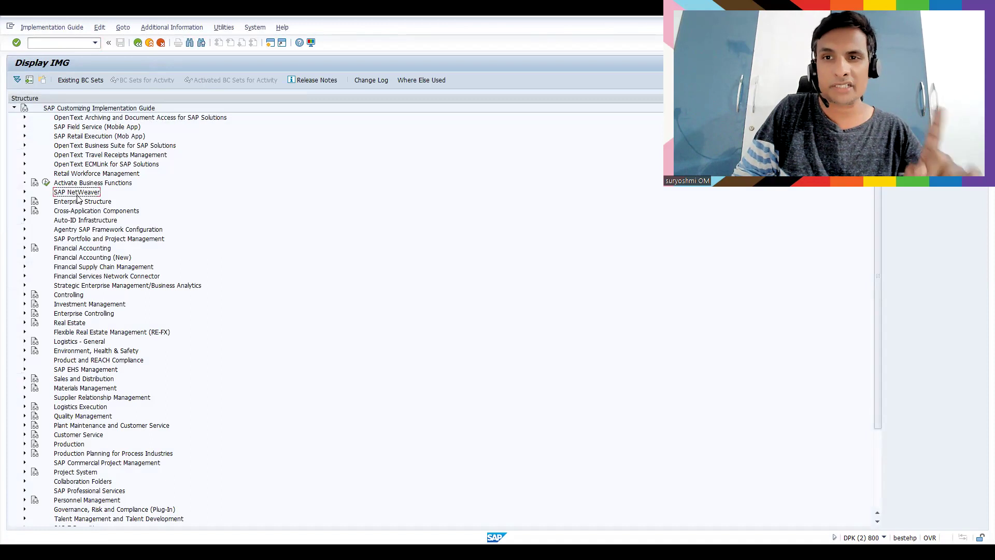
double_click(77, 194)
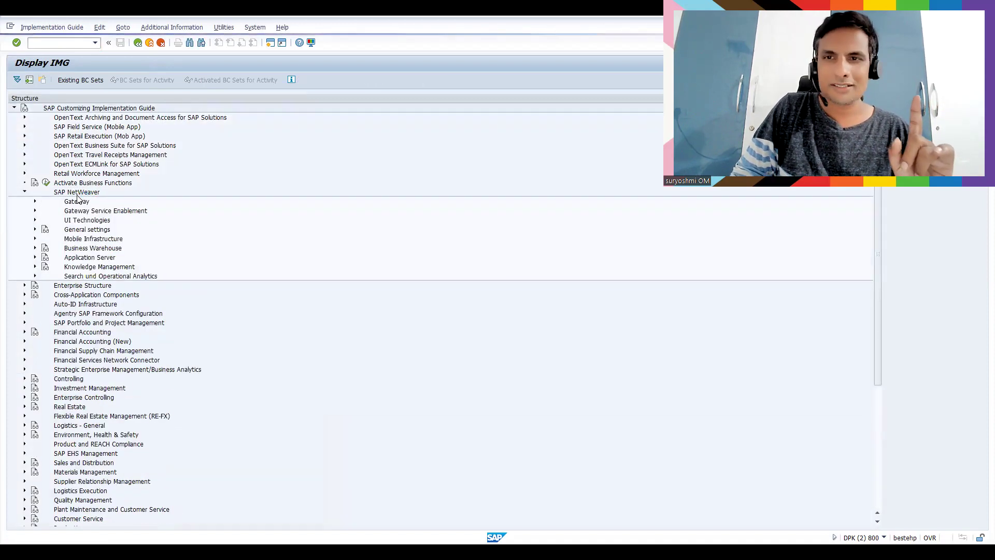
key(Down)
key(Down)
key(Down)
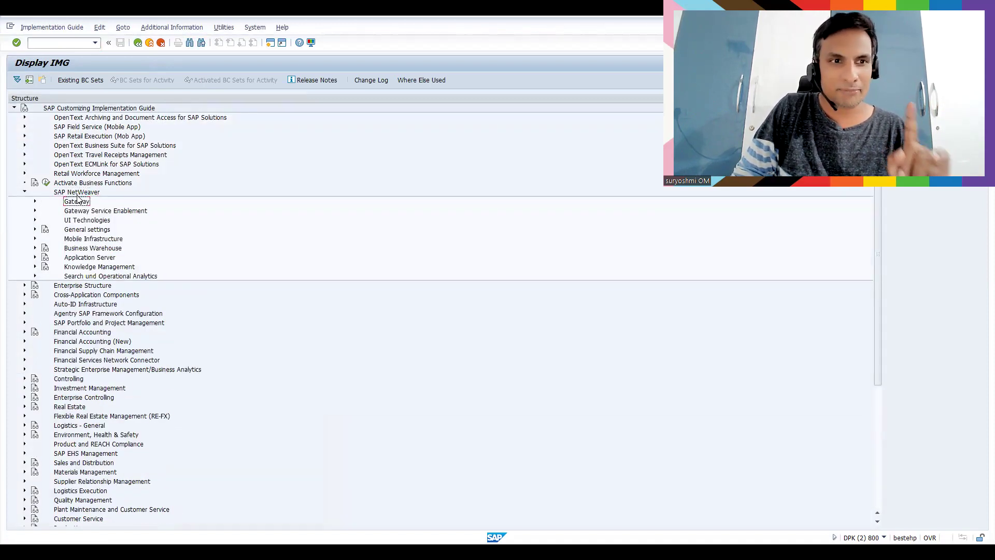
key(Down)
key(Right)
key(Down)
key(Down)
key(Down)
key(Right)
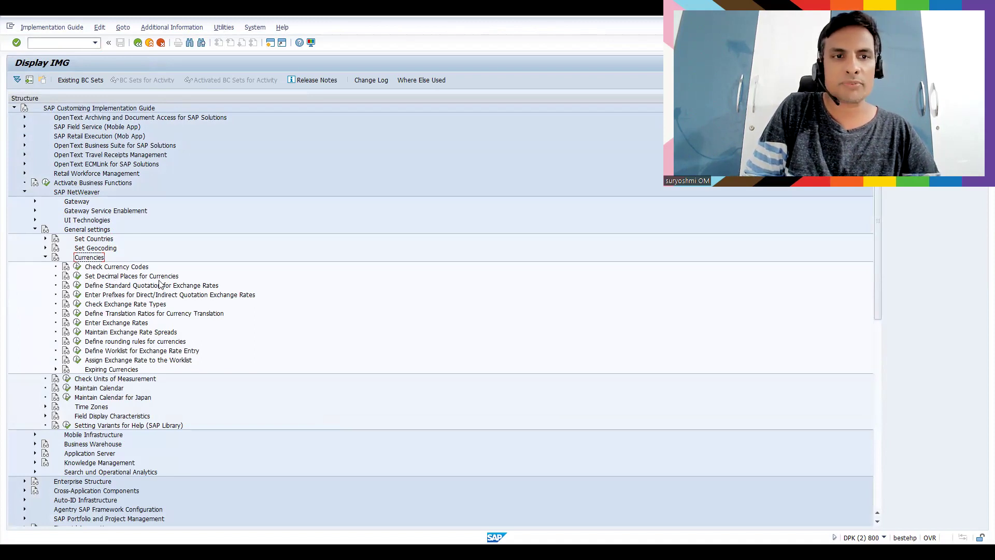
click(77, 277)
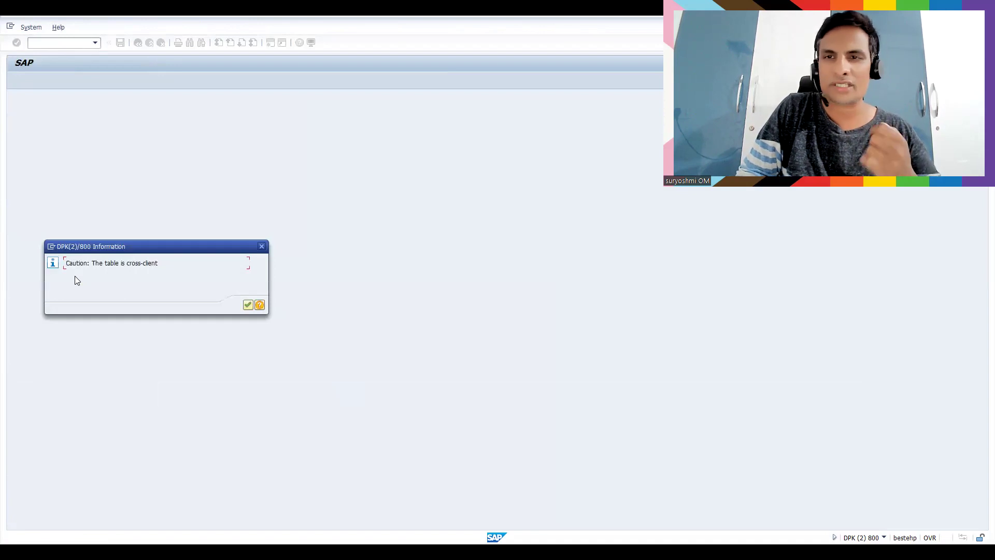
Acknowledge the cross-client caution and decimal warning, answering Yes to change decimal places.
key(Return)
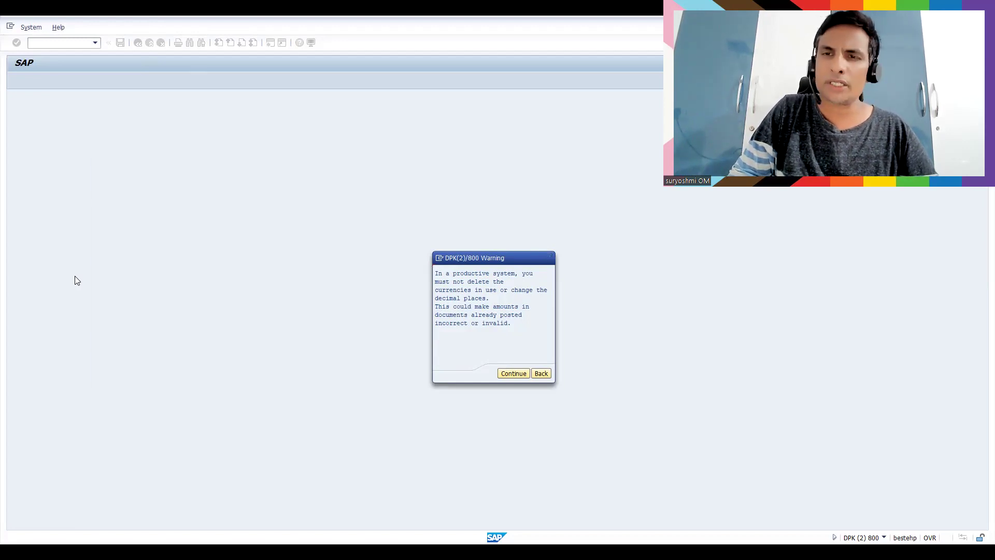
key(Return)
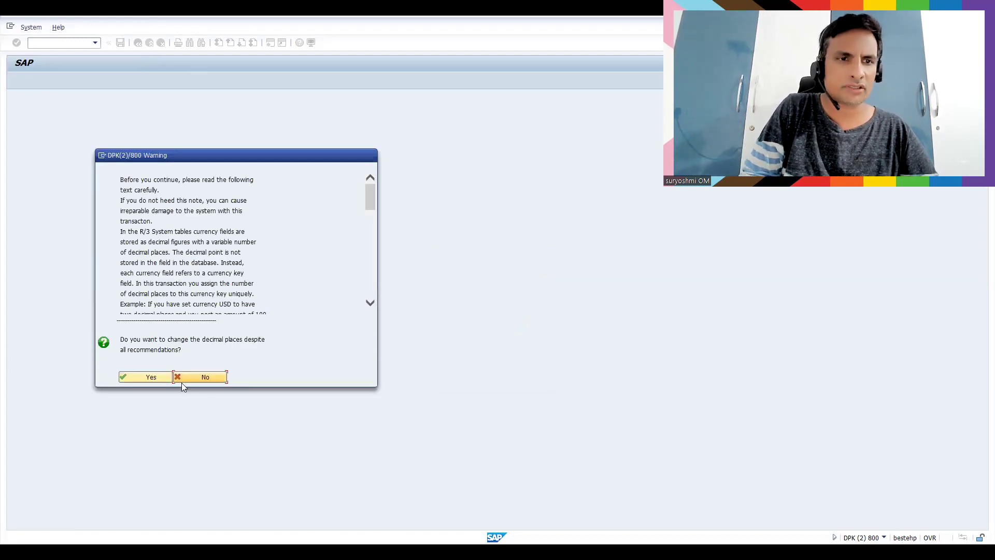
click(156, 379)
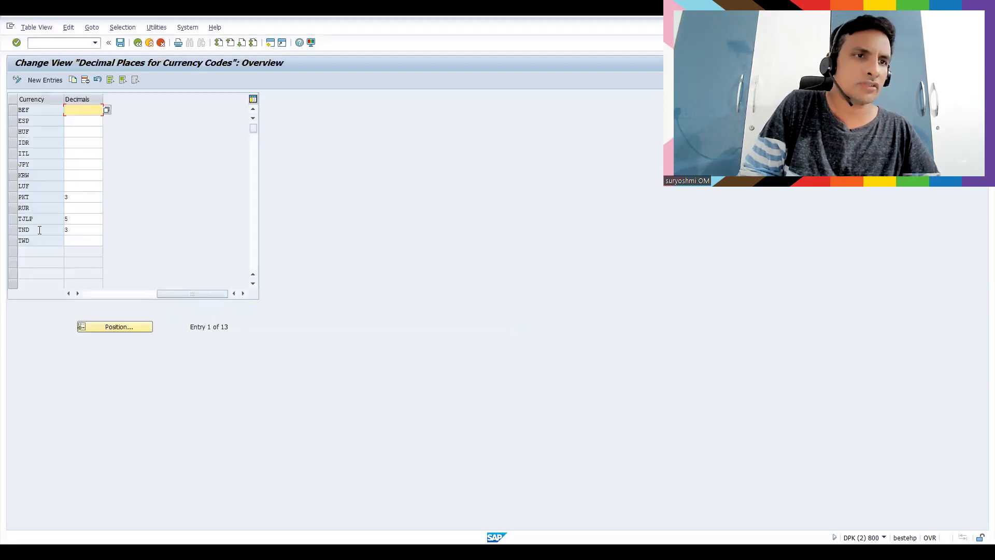
Review the currency list and add a new INR entry with 2 decimals.
click(36, 164)
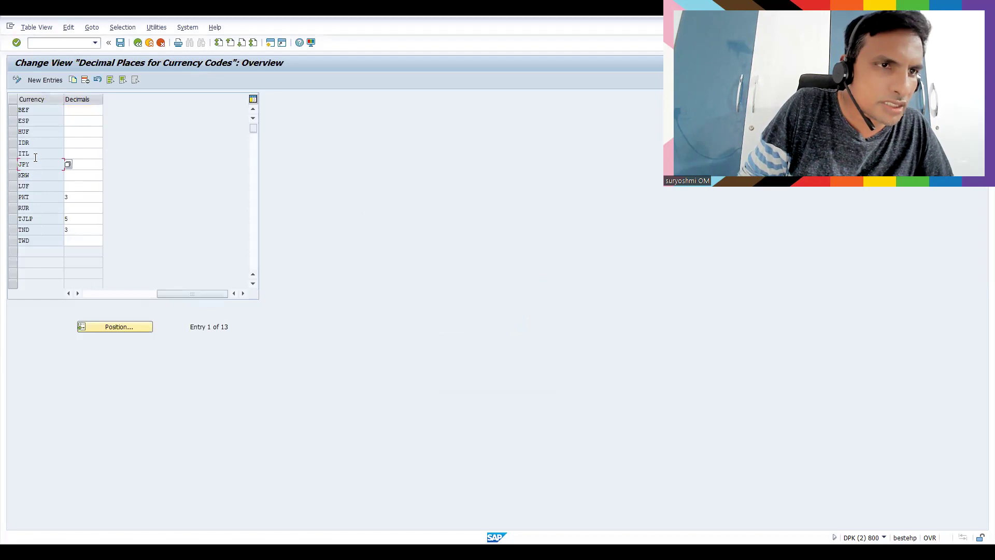
click(34, 152)
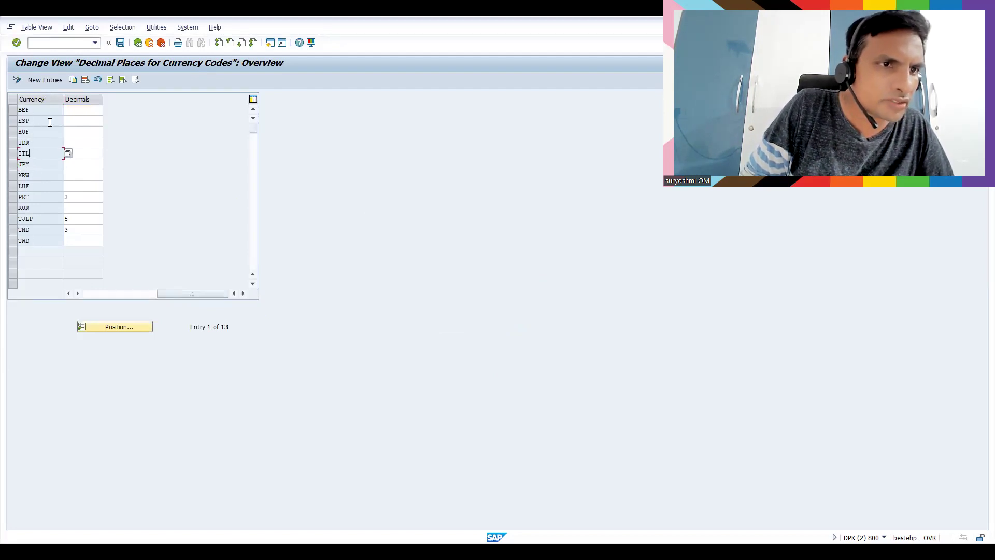
click(43, 80)
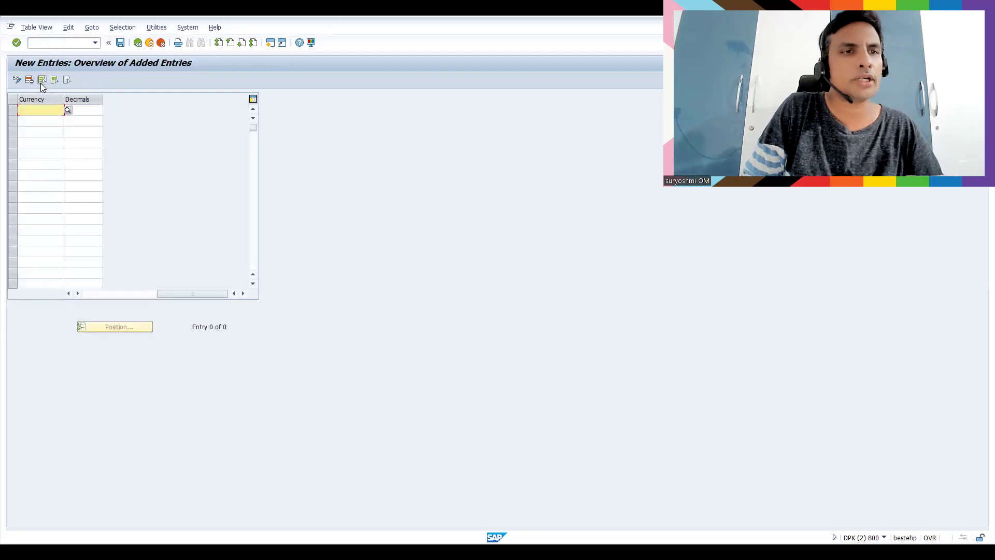
text(IN)
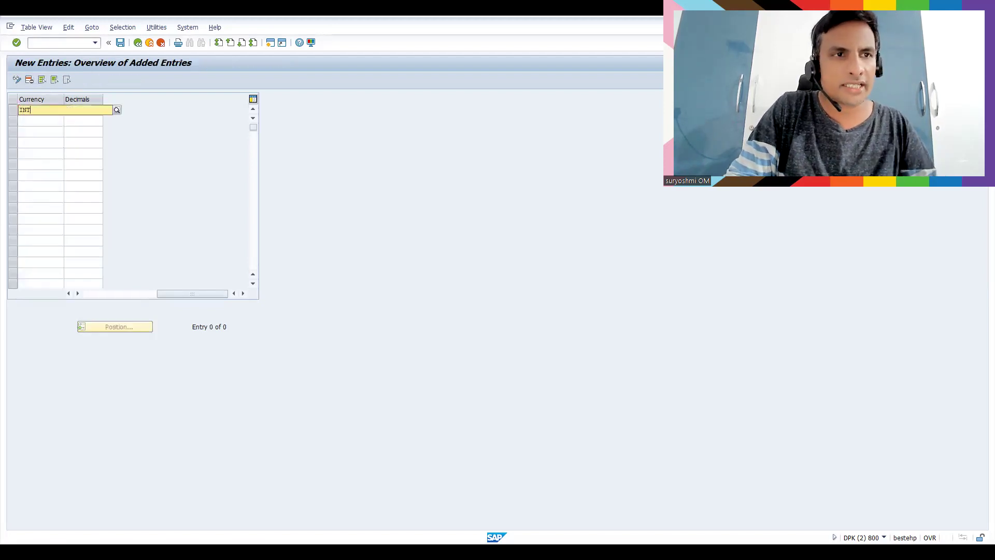
text(R)
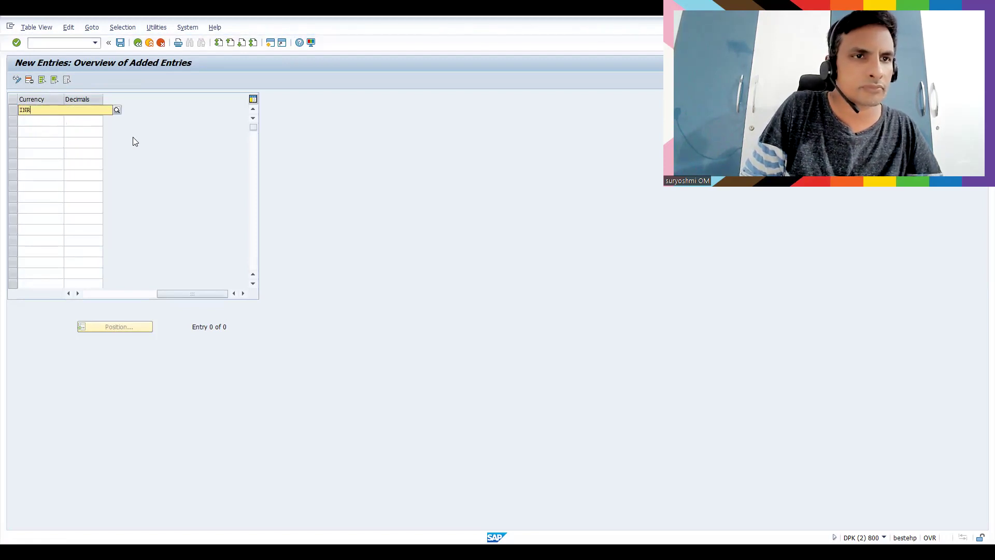
click(90, 110)
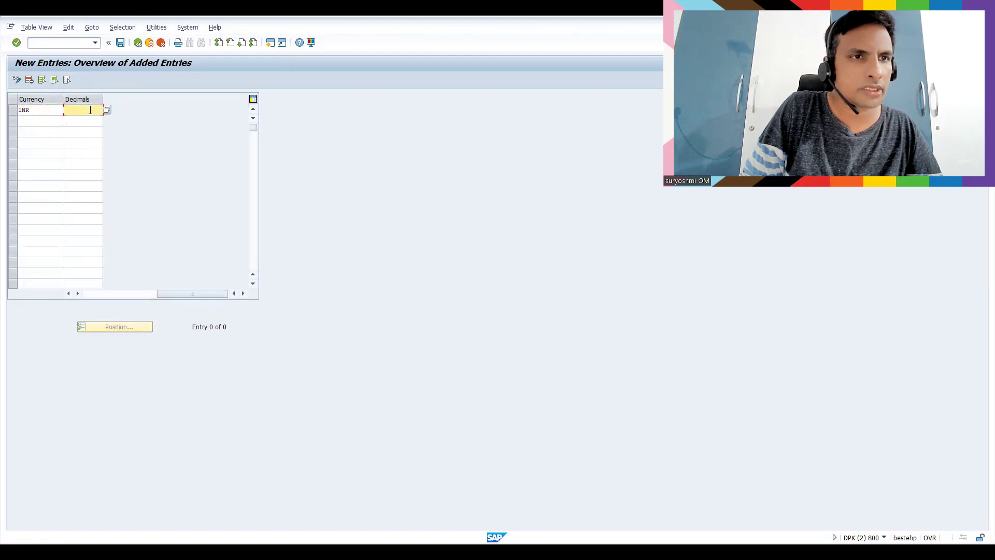
text(2)
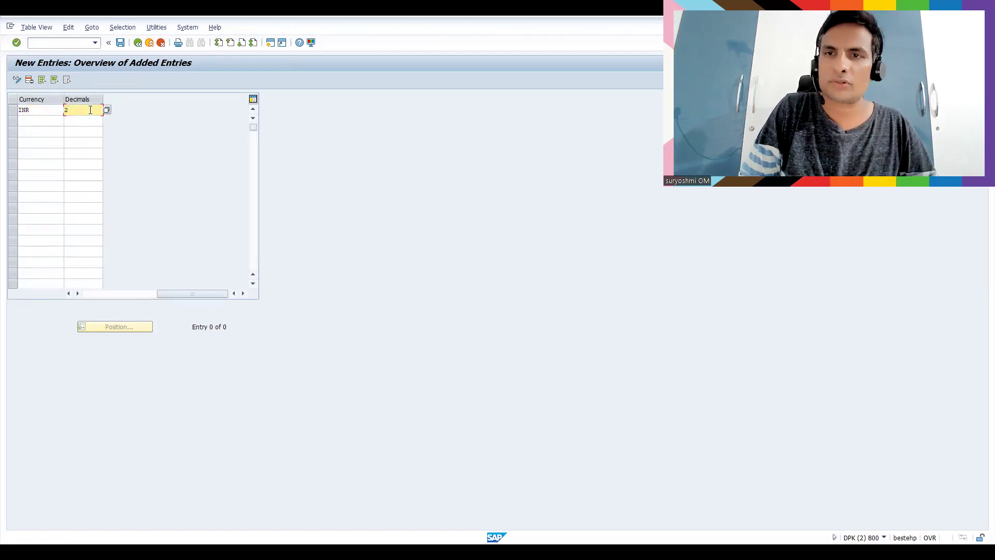
key(Return)
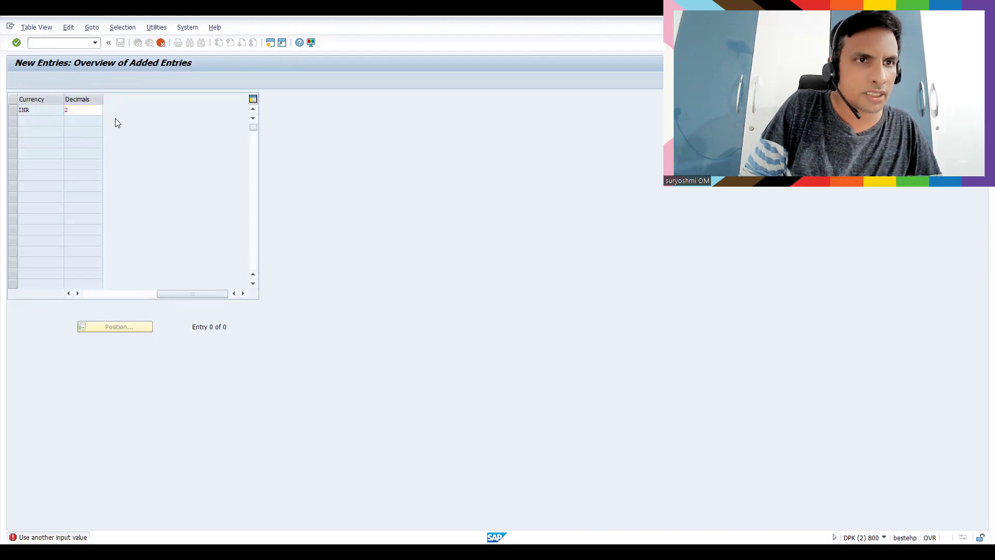
Change INR to 3 decimal places, save under the workbench request, and return to the overview.
click(98, 110)
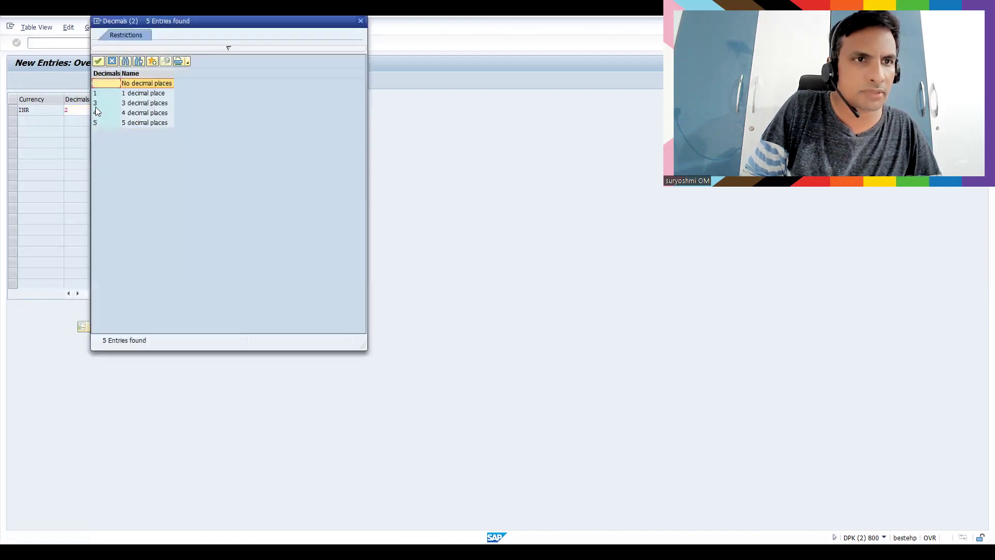
click(96, 104)
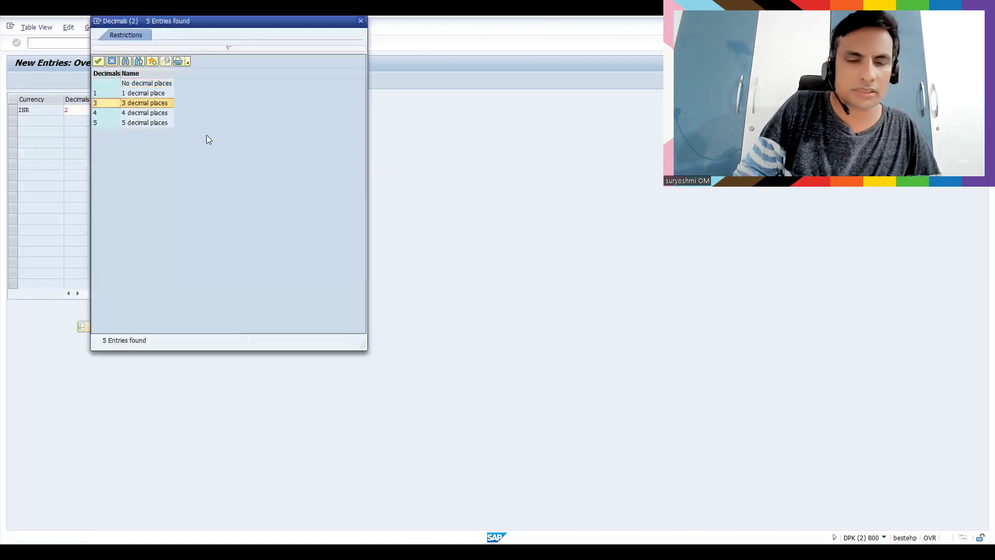
key(Return)
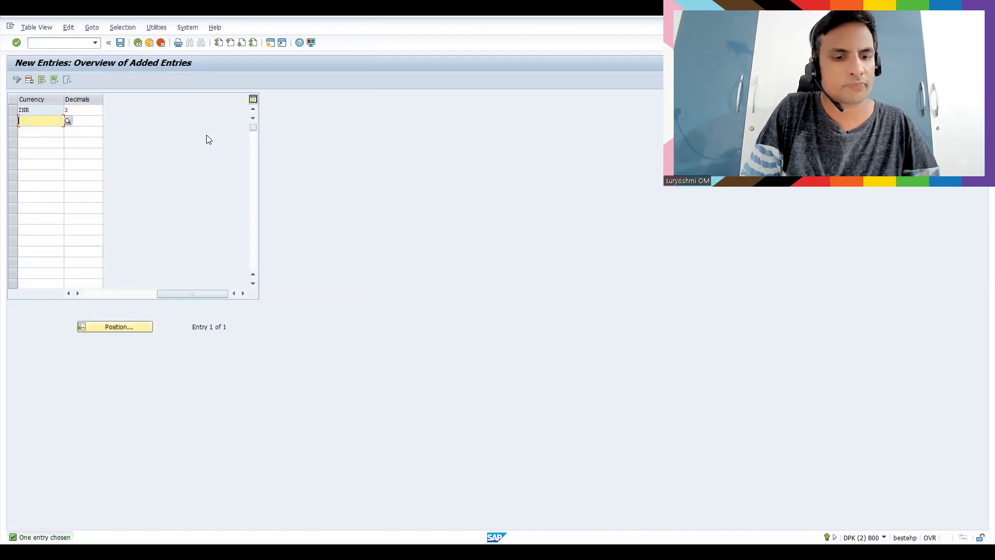
key(ctrl+s)
click(151, 195)
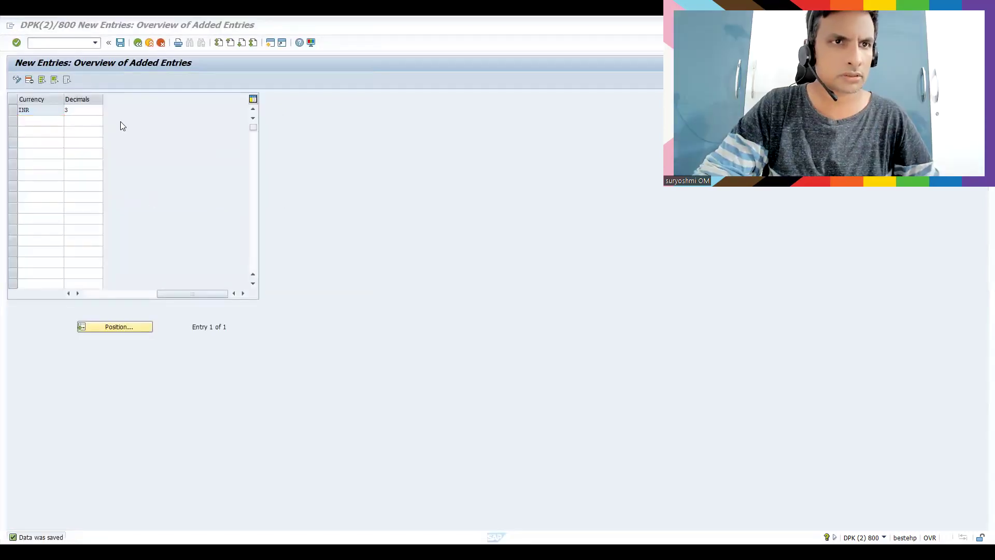
click(138, 43)
Start a standard OR order via /nva01 and enter the customer's sold-to party number.
click(62, 44)
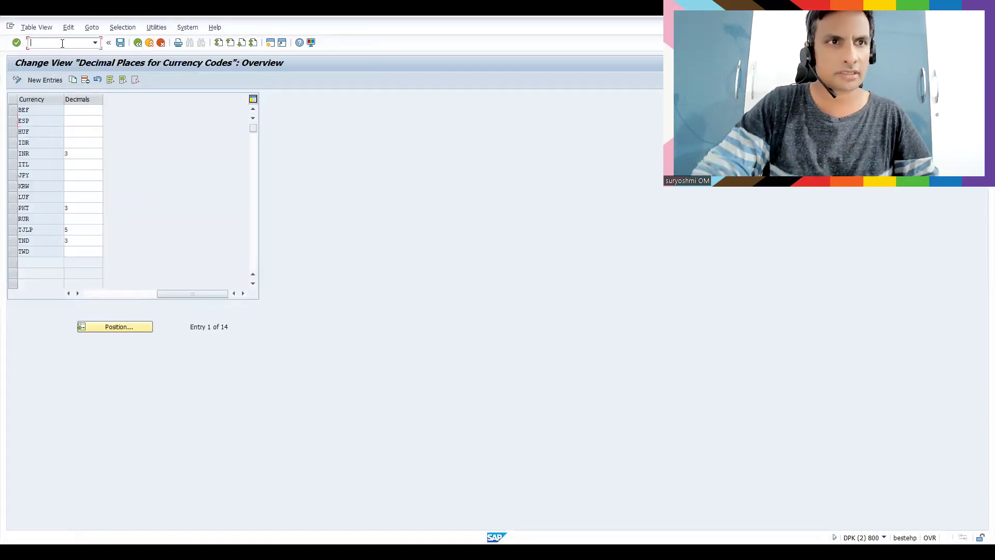
text(/nva01)
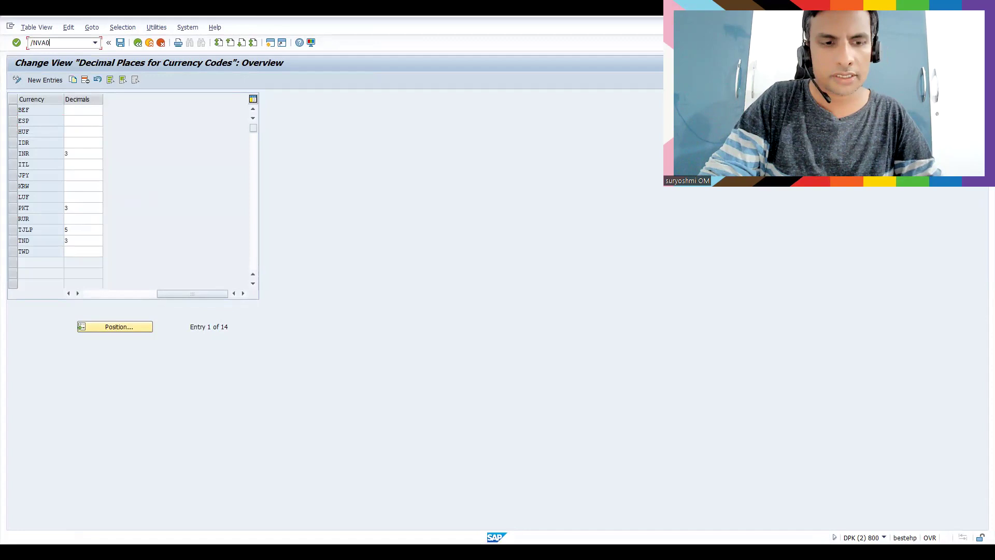
key(Return)
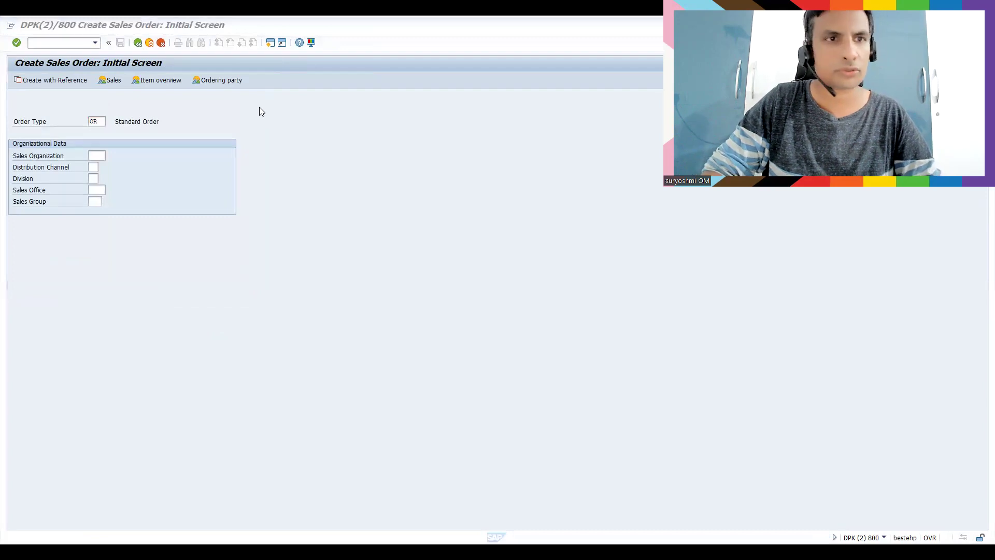
click(101, 123)
key(Return)
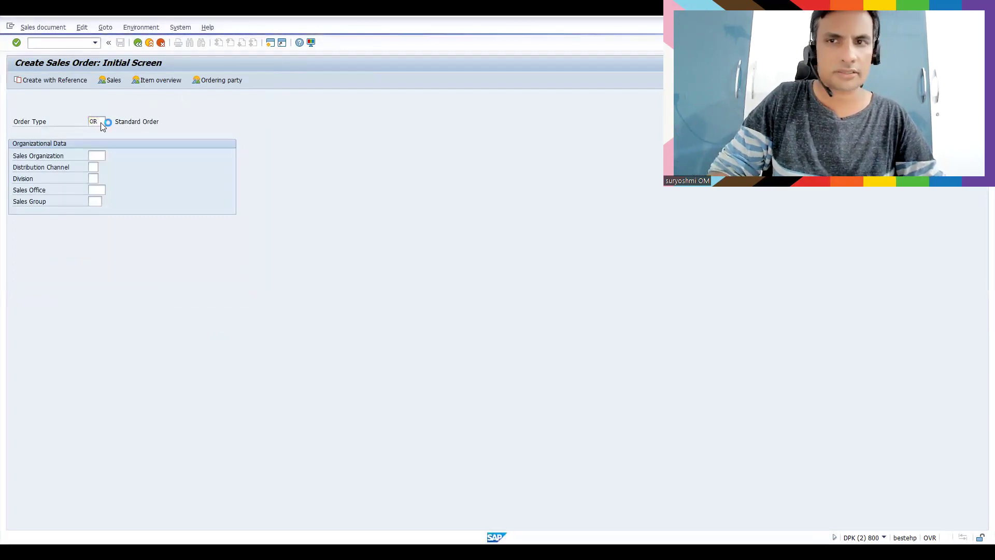
text(6342)
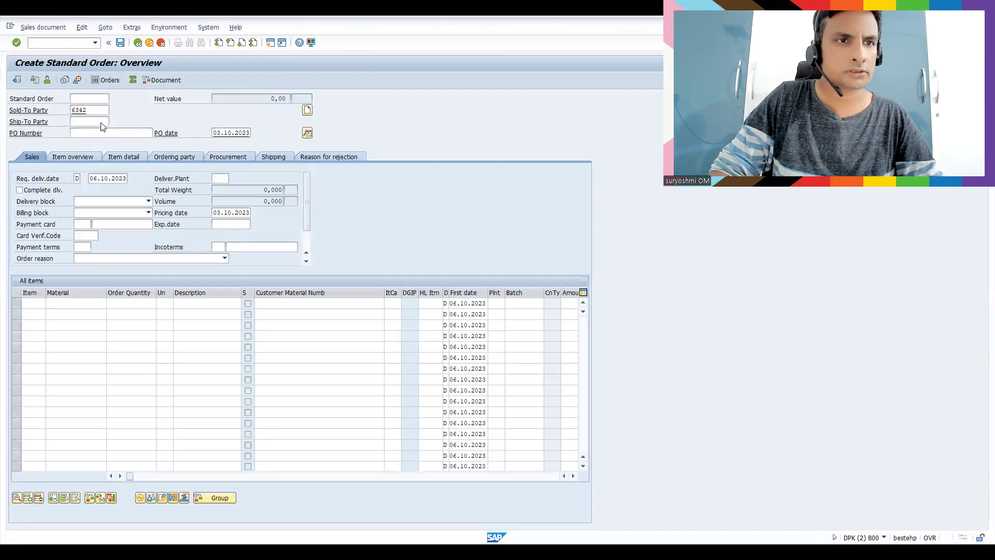
key(Return)
Add 22 of material 50065655 as item 10 and open its item details.
text(50065655)
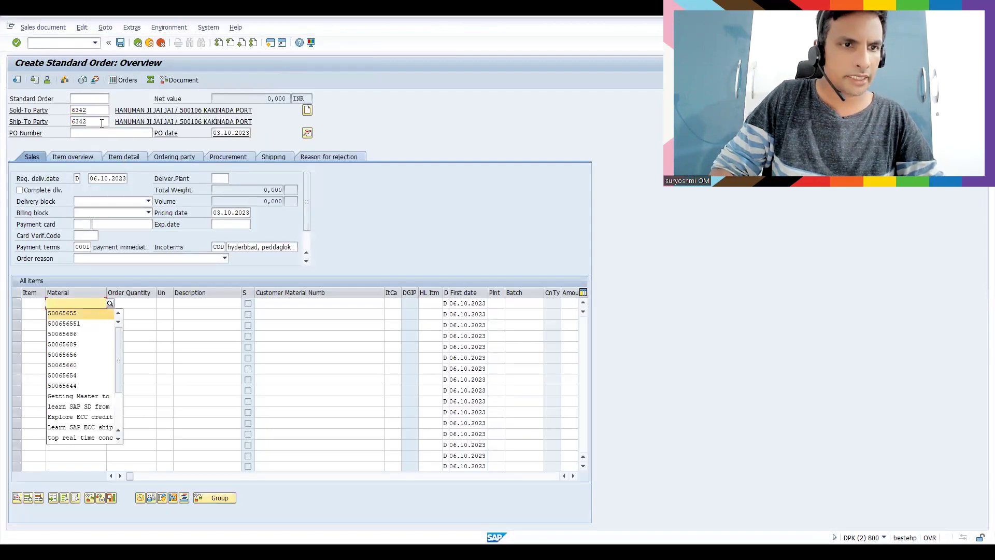
key(Tab)
text(2)
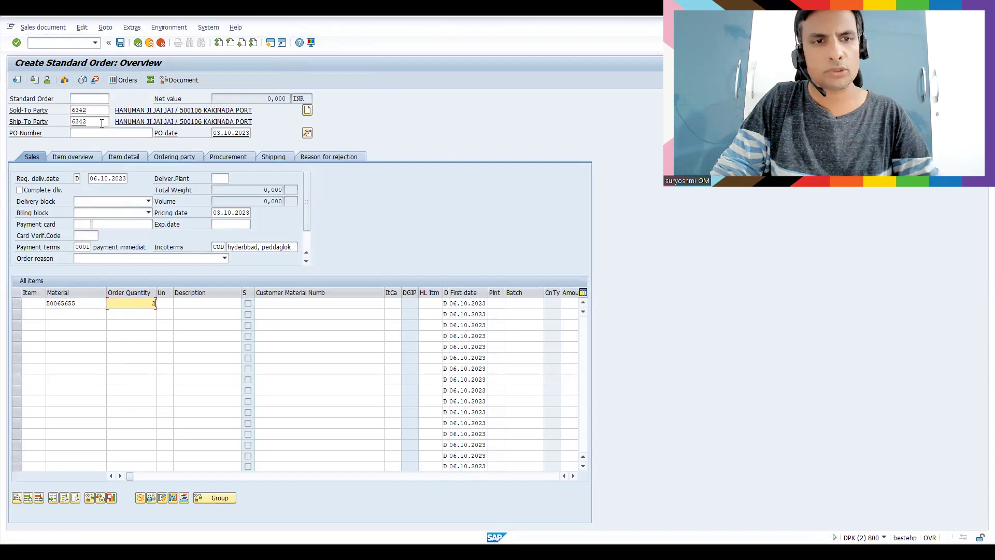
text(2)
key(Return)
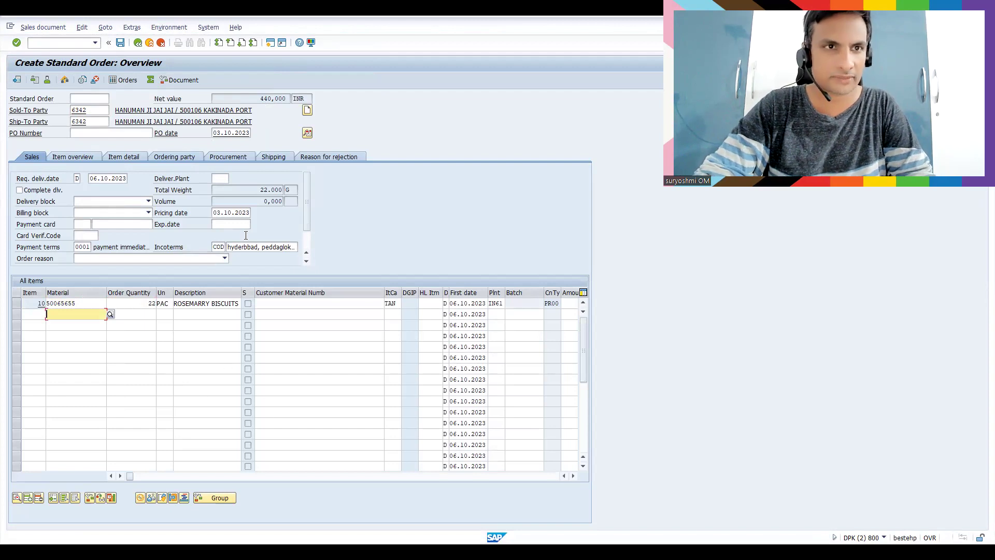
double_click(214, 304)
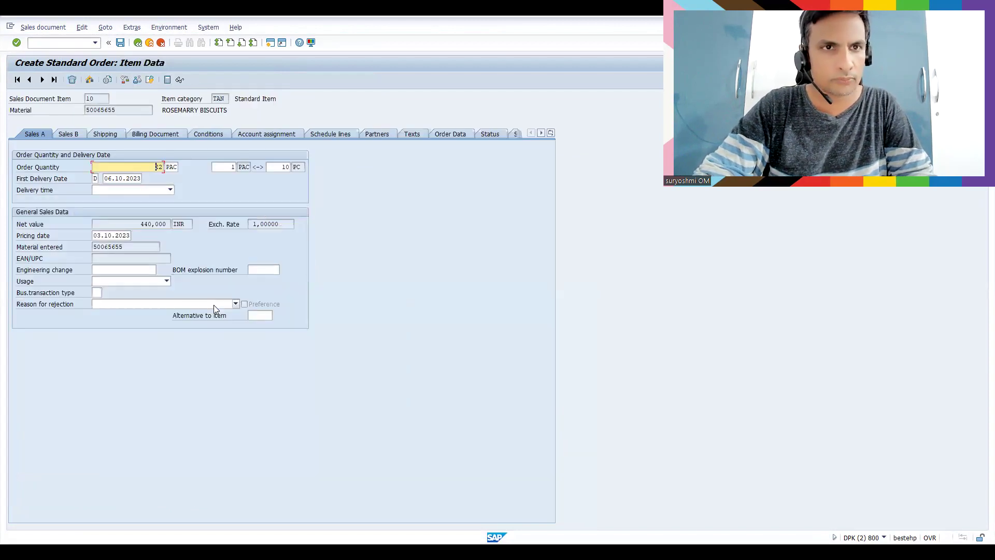
Show item 10's conditions: price 20,000 INR, net 440,000 INR and tax 61,600.
click(212, 133)
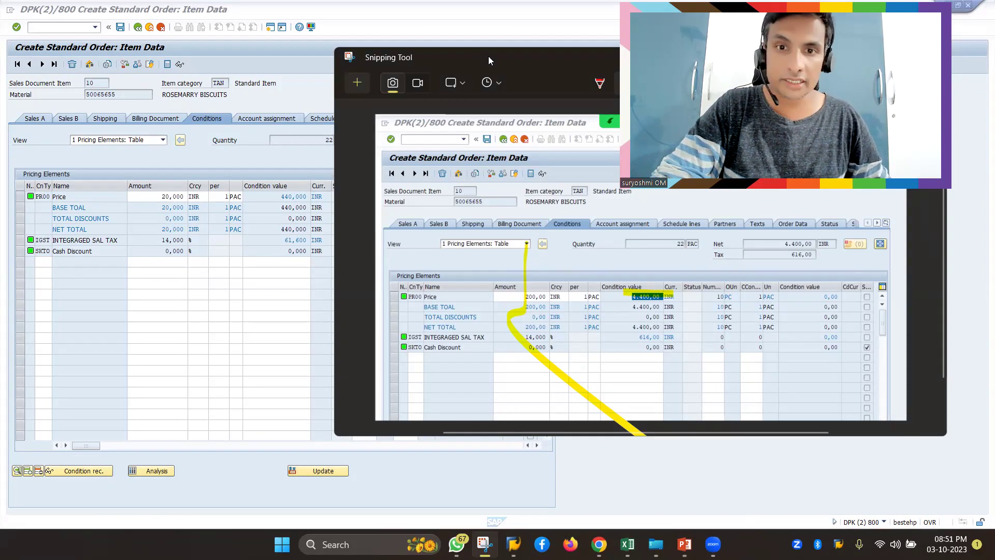
Move the Snipping Tool screenshot aside to compare pricing, then enter /Nspro in SAP.
drag(489, 56, 471, 37)
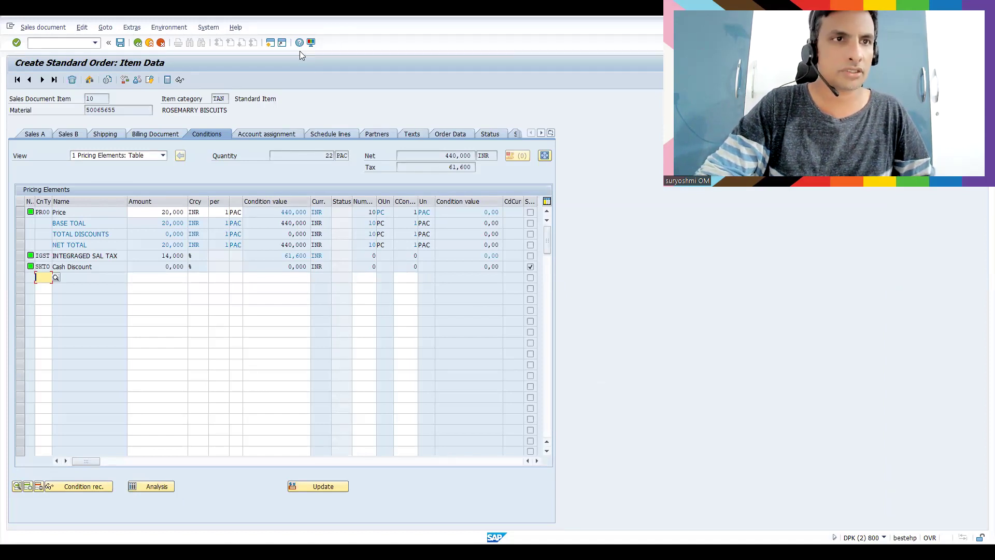
click(59, 42)
text(/Nspro)
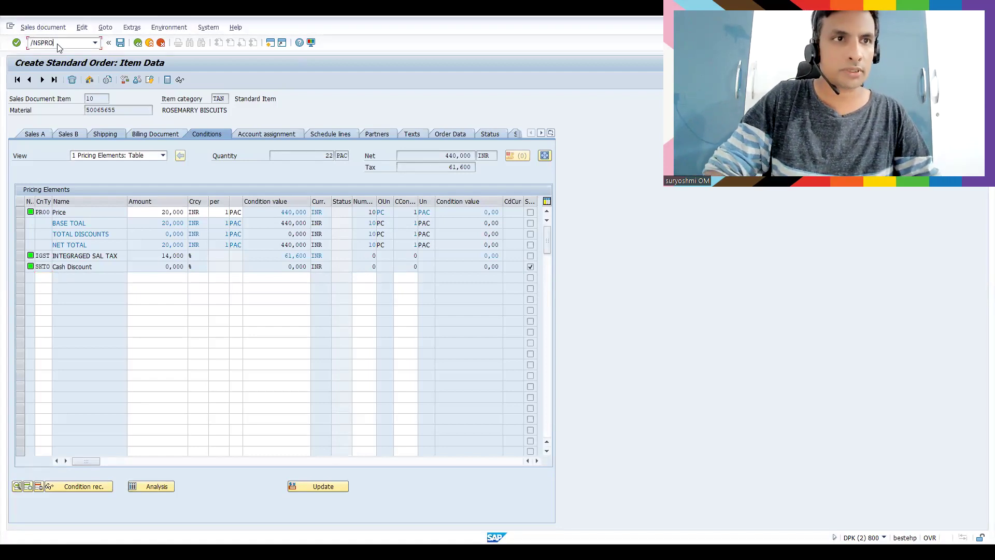
Run SPRO, open the SAP Reference IMG and expand SAP NetWeaver.
key(Return)
click(51, 80)
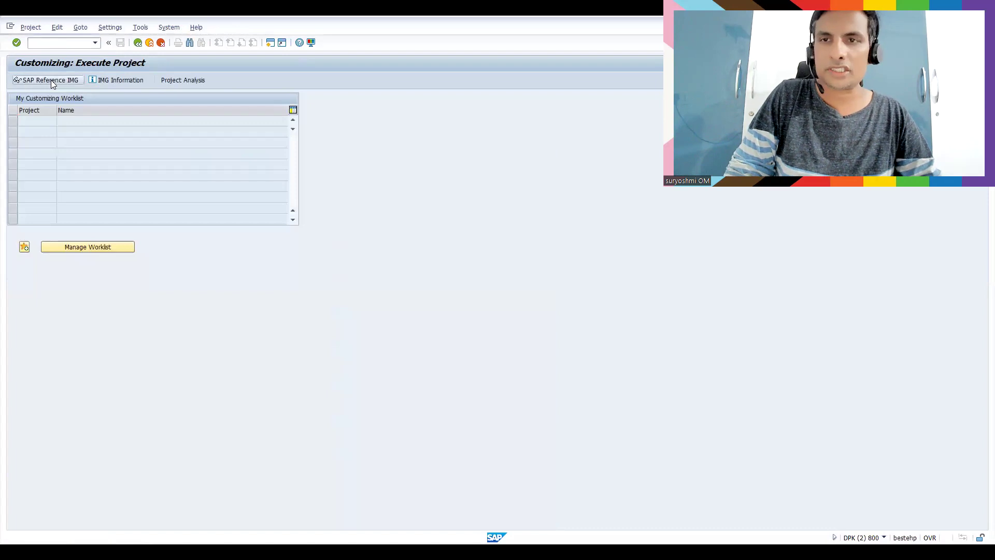
click(103, 176)
key(Down)
key(Down)
key(Down)
key(Down)
key(Down)
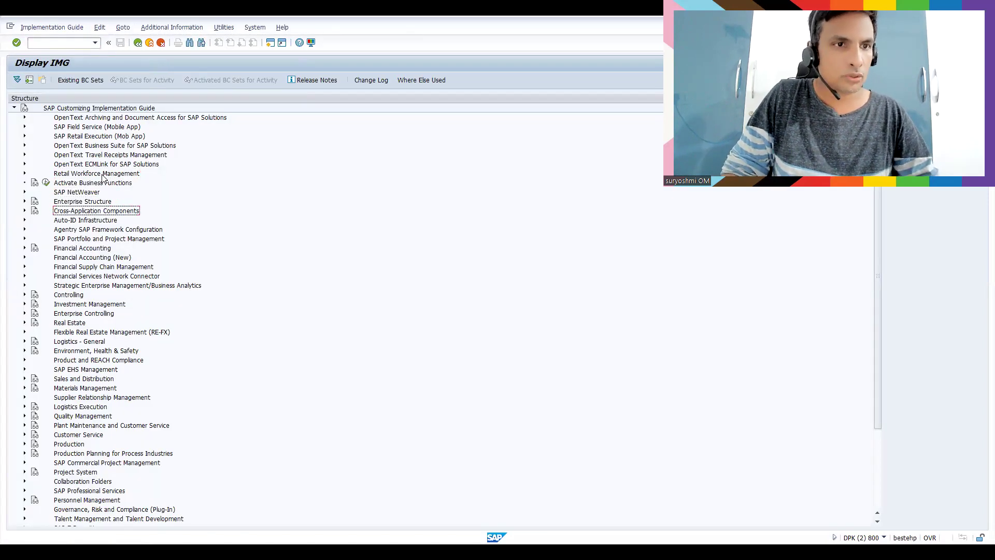
key(Down)
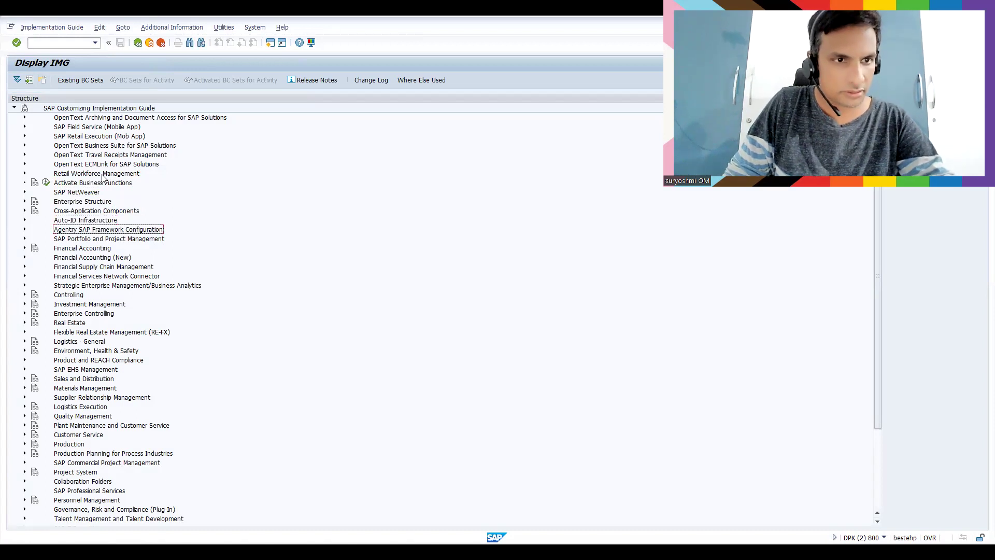
key(Up)
key(Up)
key(Up)
key(Up)
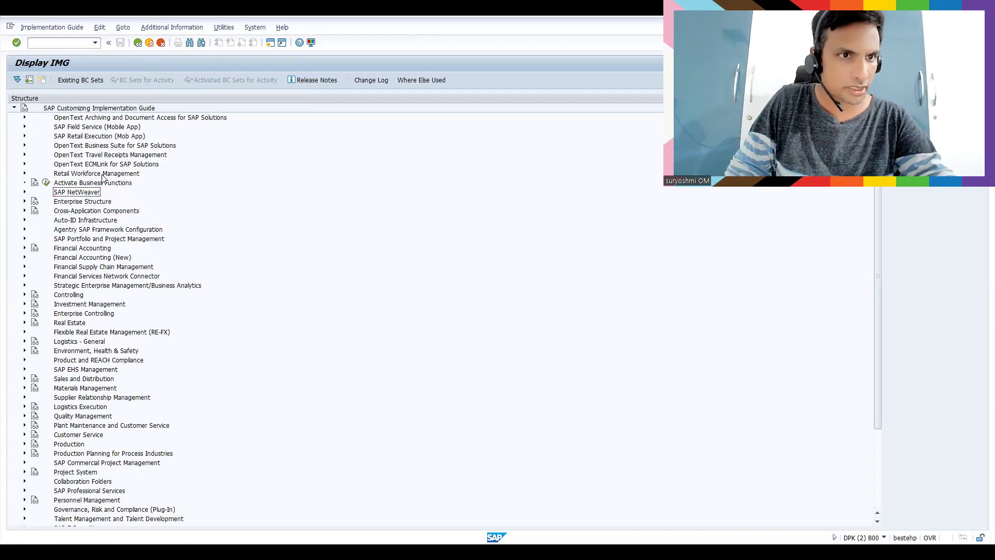
key(Down)
key(Up)
key(Right)
Expand General settings, collapse Set Countries, and expand Currencies to list its activities.
key(Down)
key(Down)
key(Down)
key(Down)
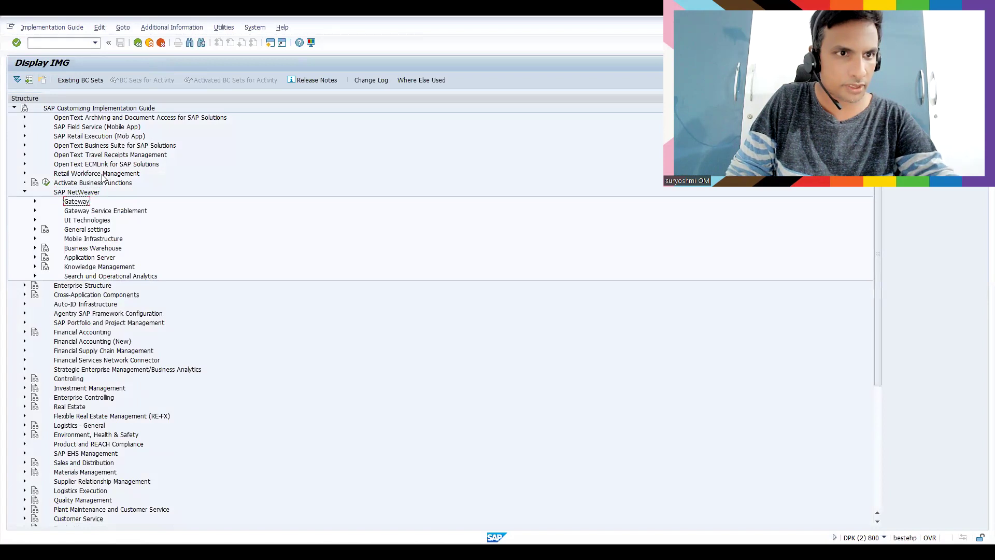
key(Right)
key(Down)
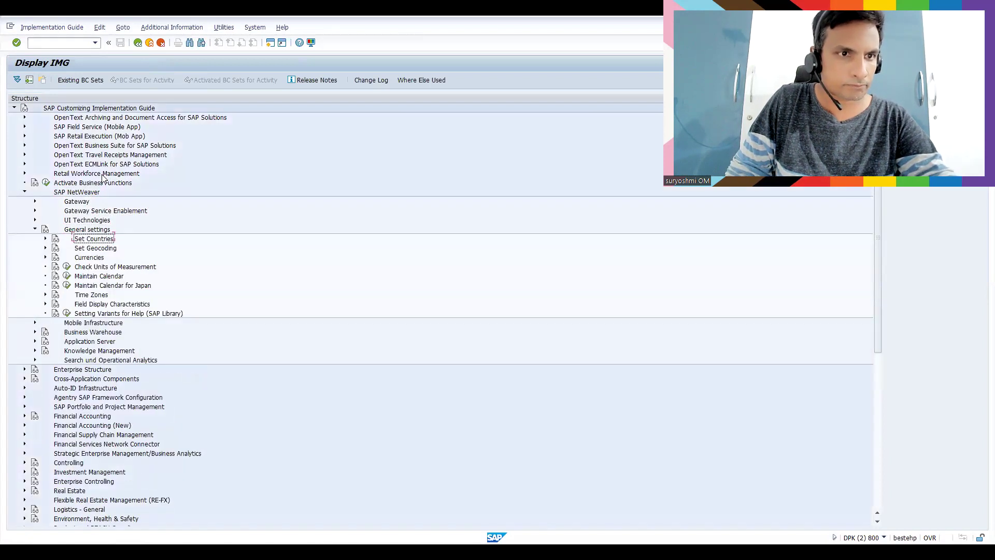
key(Right)
key(Down)
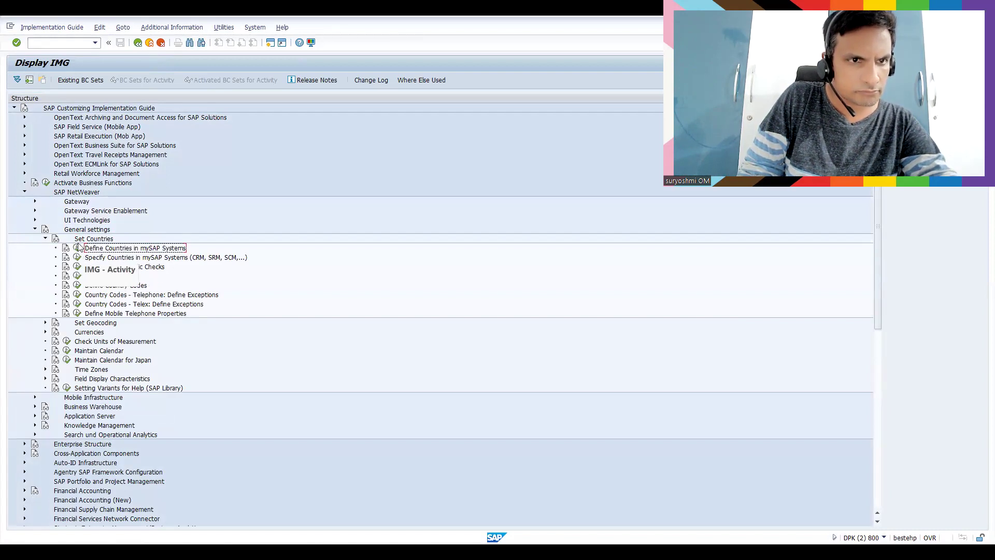
click(45, 239)
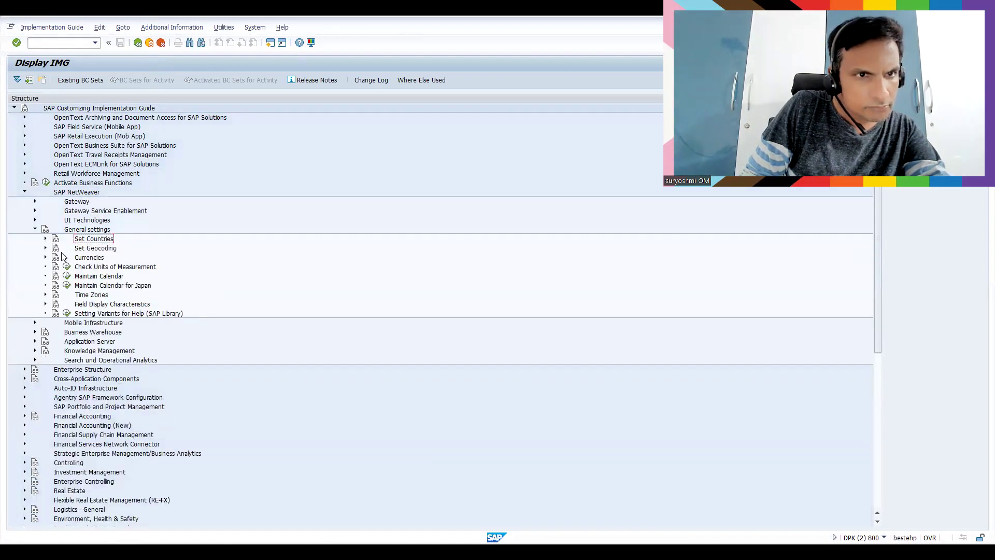
click(82, 259)
double_click(81, 258)
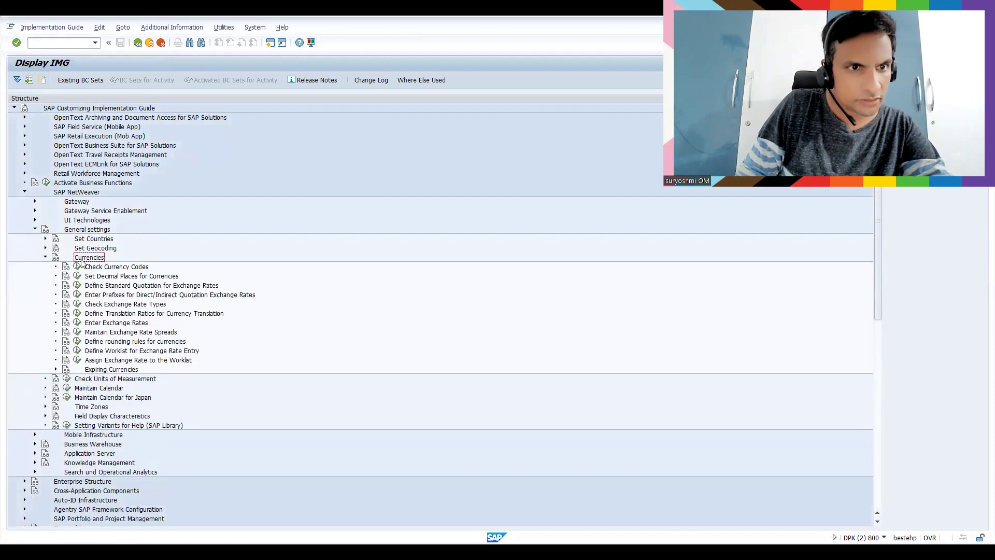
Launch Set Decimal Places for Currencies, getting past the cross-client and decimal-change warnings.
click(77, 276)
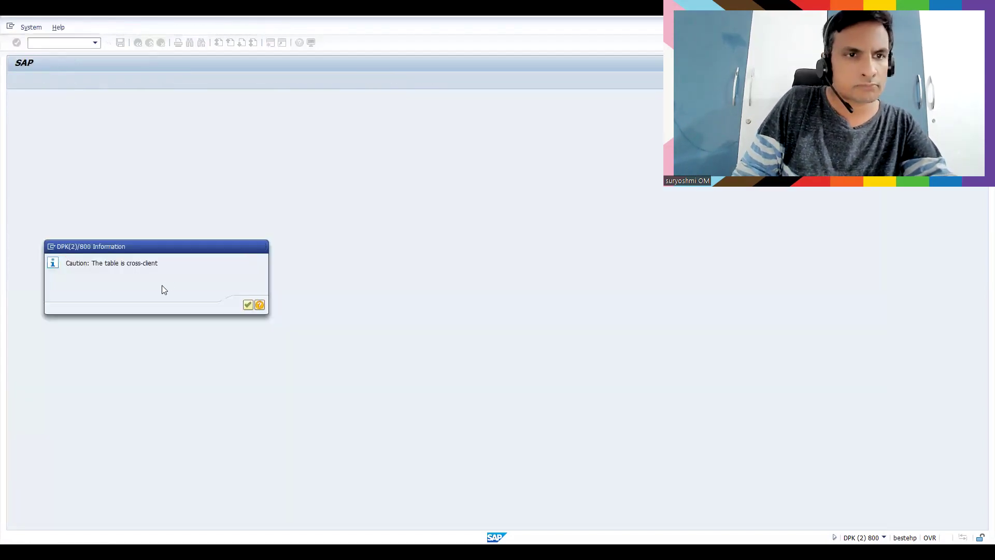
key(Return)
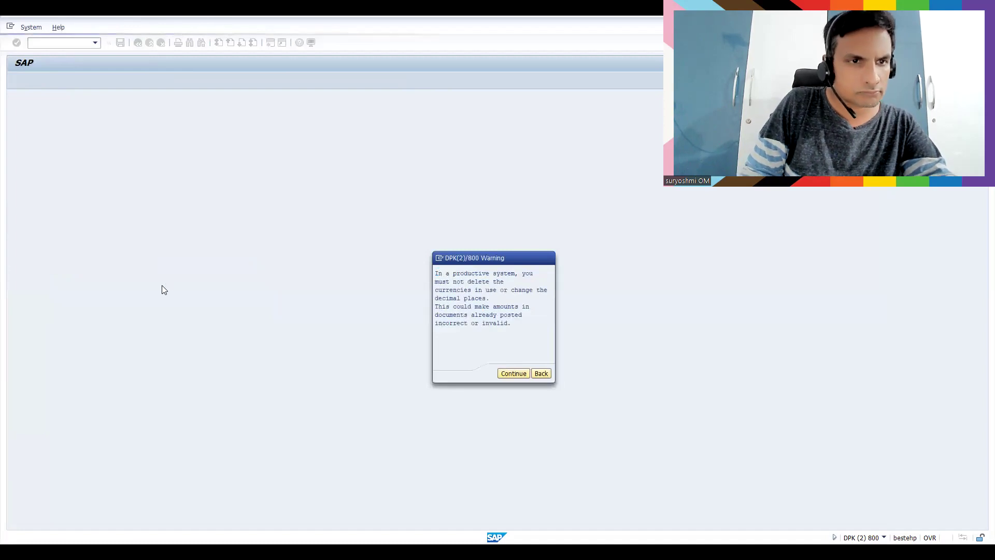
key(Escape)
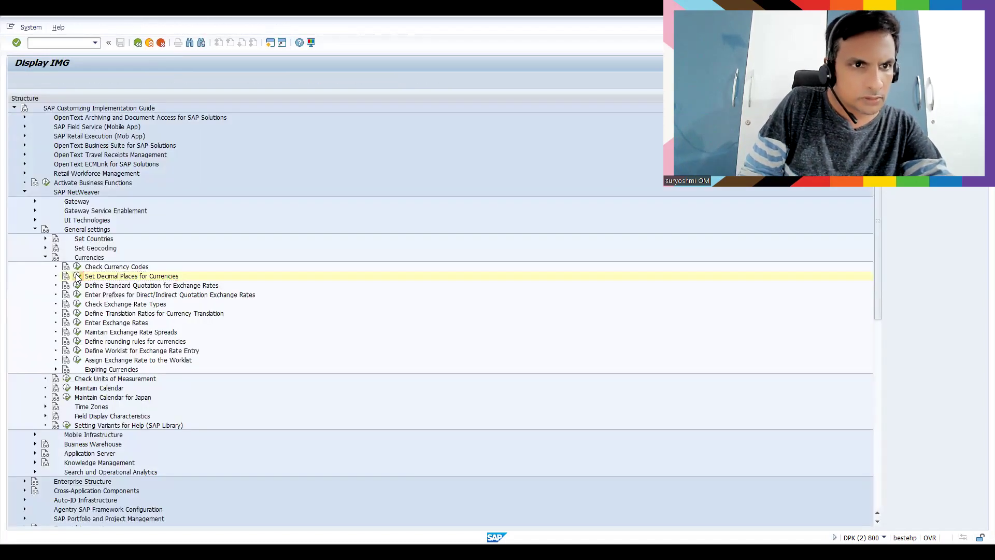
click(77, 277)
key(Return)
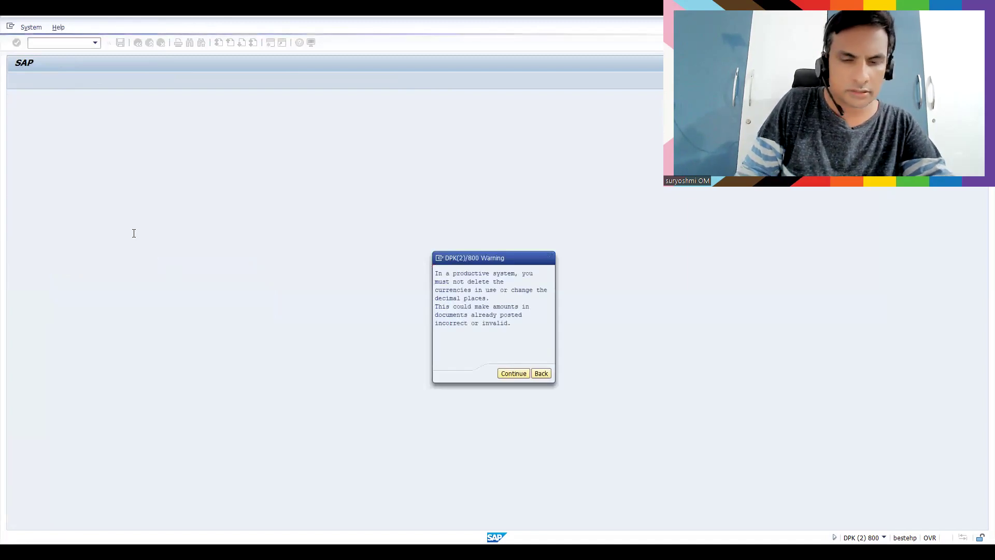
key(Return)
click(200, 375)
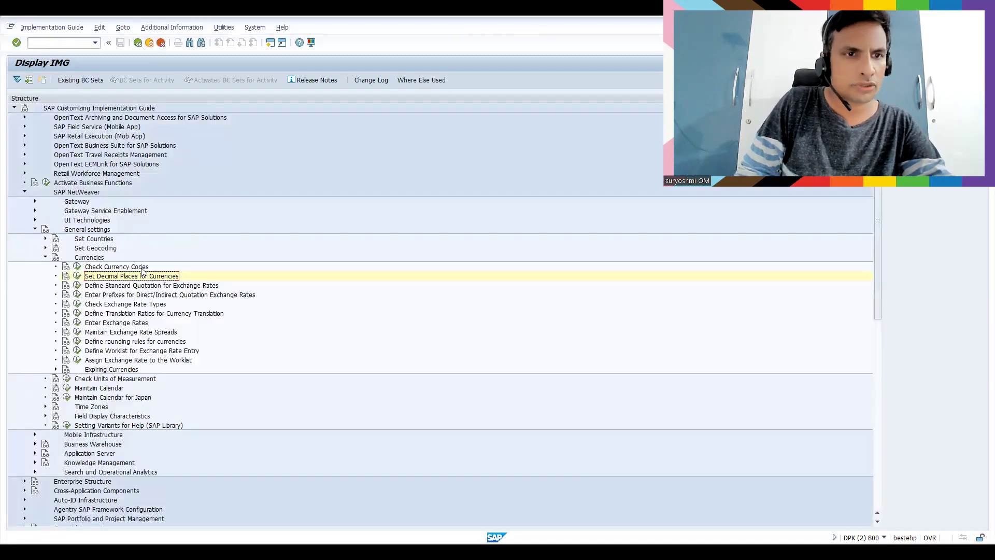
click(78, 276)
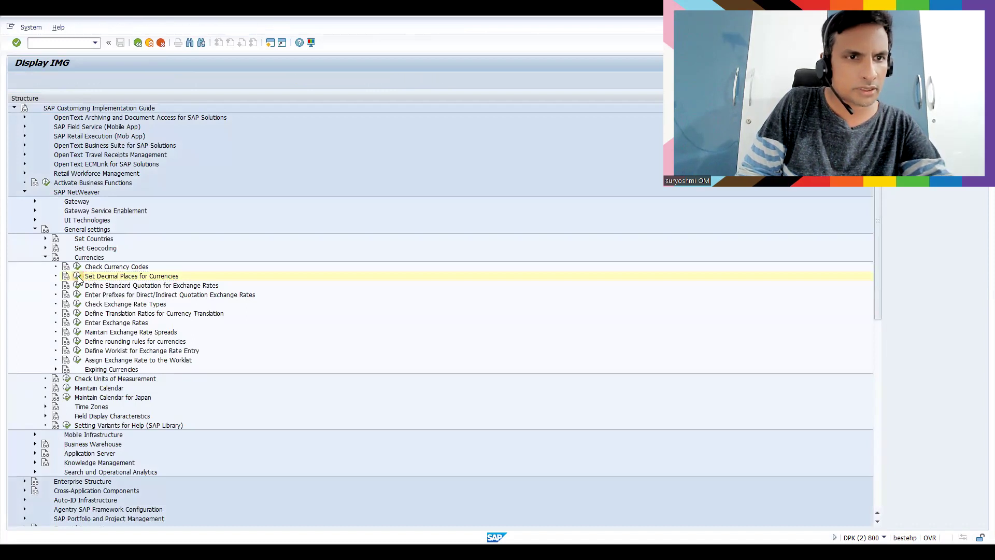
key(Return)
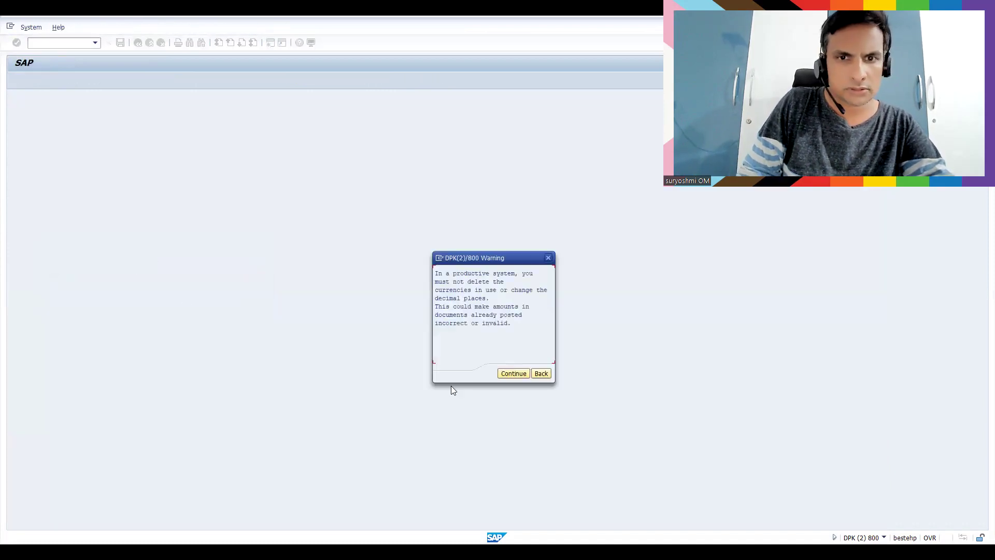
click(514, 373)
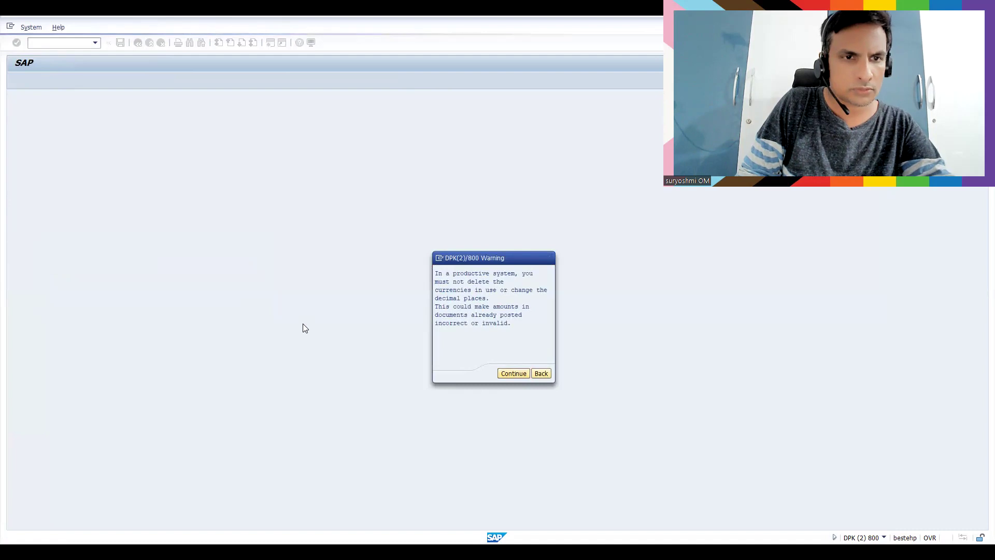
click(167, 376)
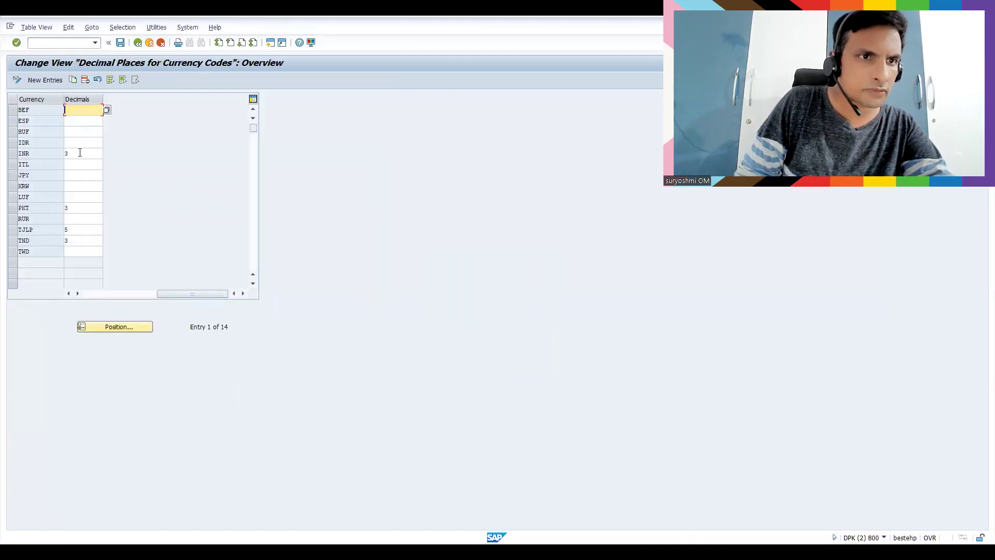
Change INR decimals from 3 to 1 and save under the transport request.
click(80, 153)
text(3)
key(BackSpace)
text(1)
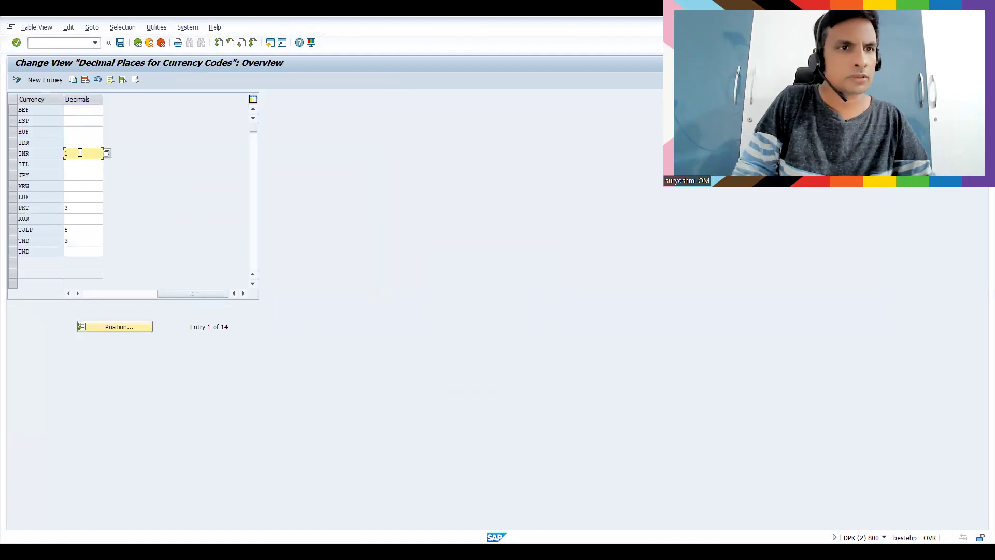
key(ctrl+s)
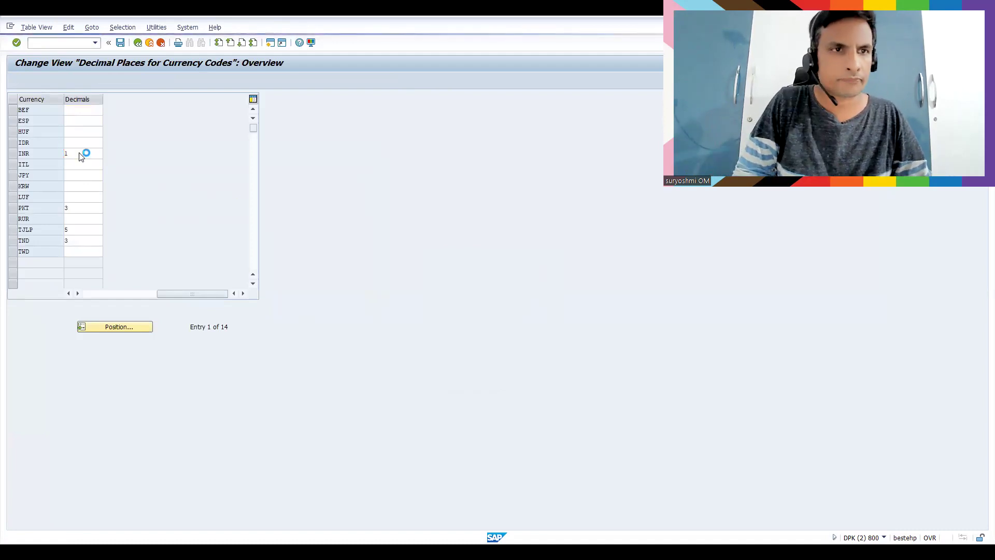
click(152, 191)
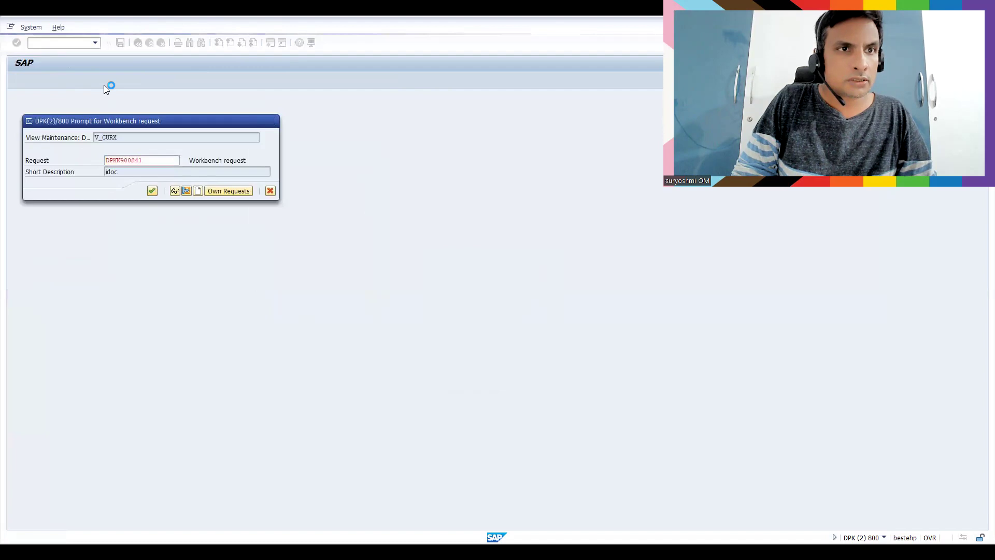
Start a standard sales order with VA01 for the sold-to party.
text(nva01)
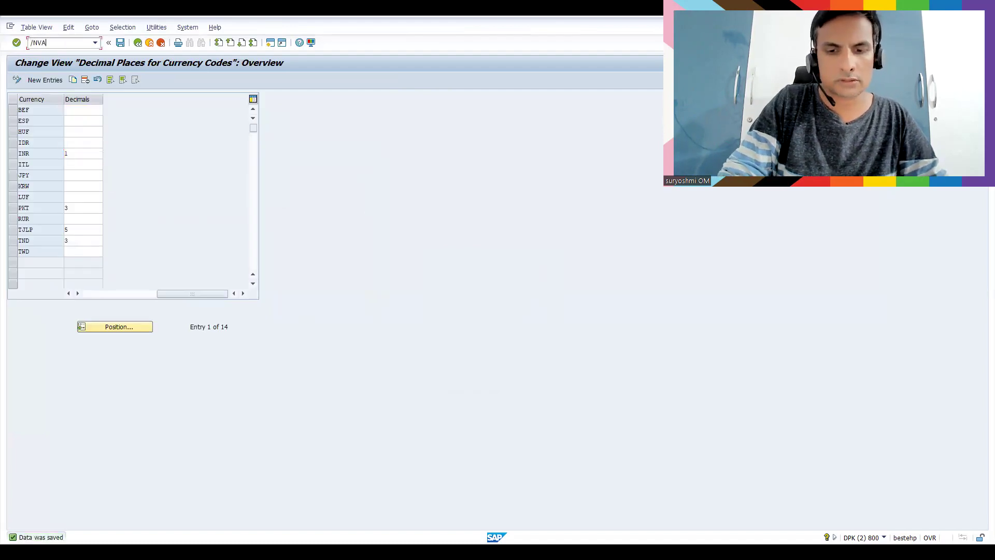
key(Return)
key(Return)
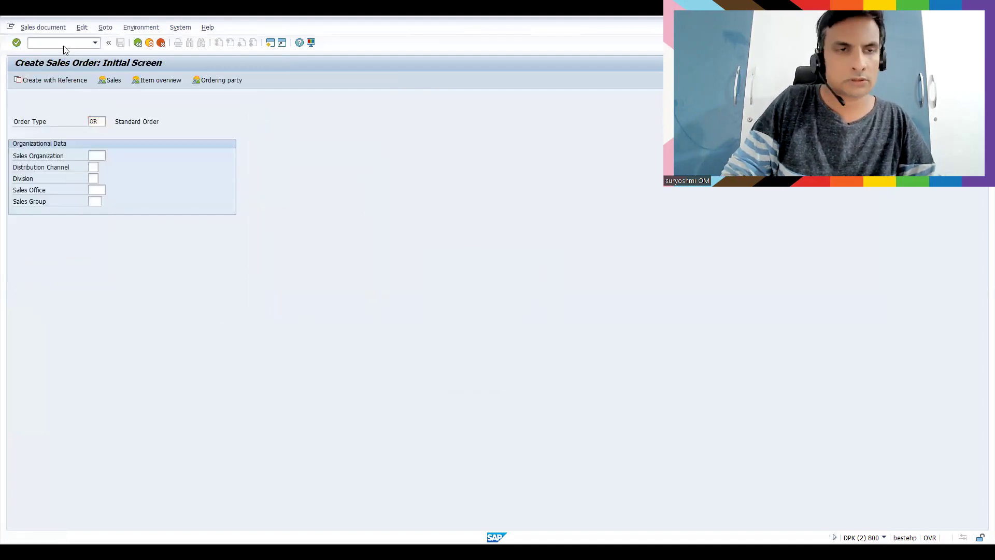
text(6342)
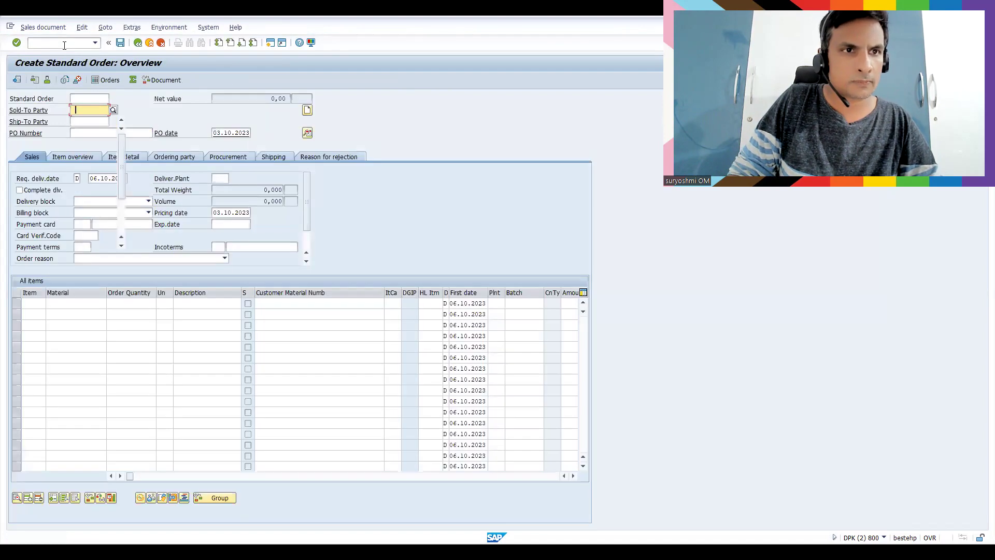
key(Return)
Add 22 of material 50065655 and show that item's pricing conditions.
text(50065655)
key(Tab)
text(22)
key(Return)
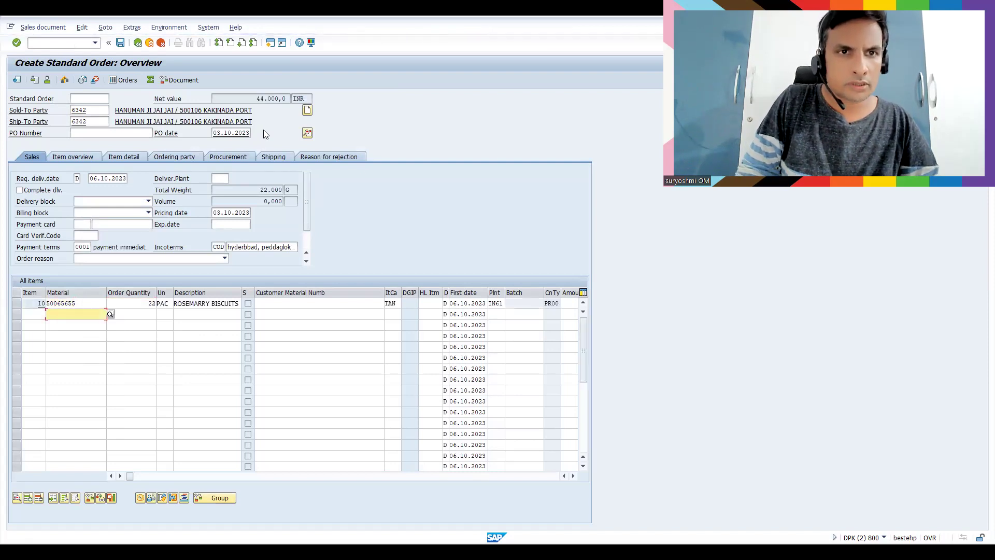
double_click(215, 305)
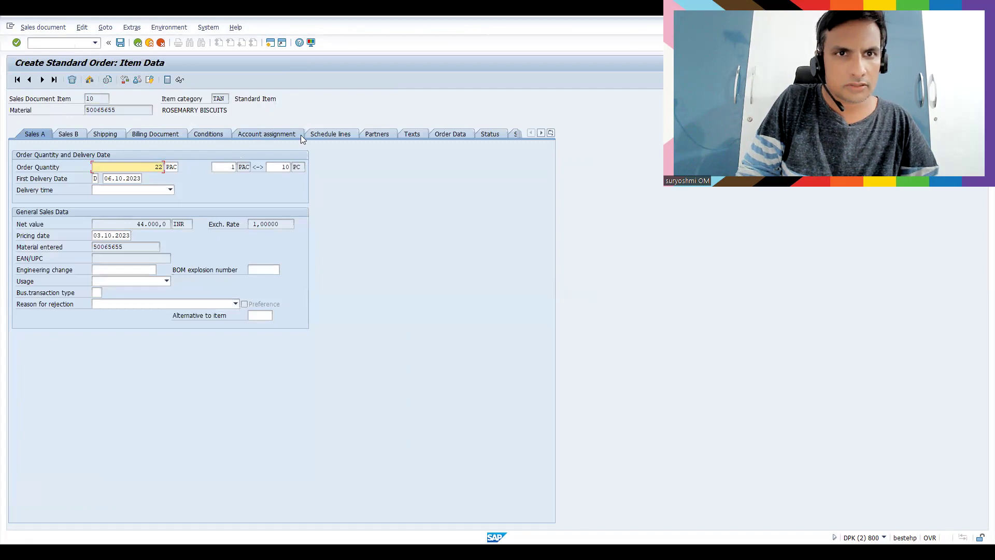
click(214, 137)
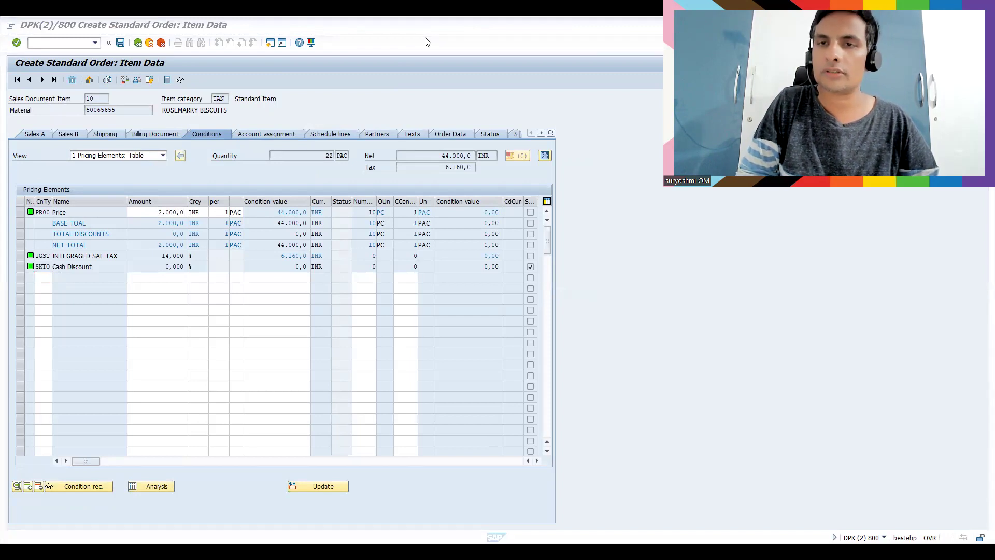
key(alt+Tab)
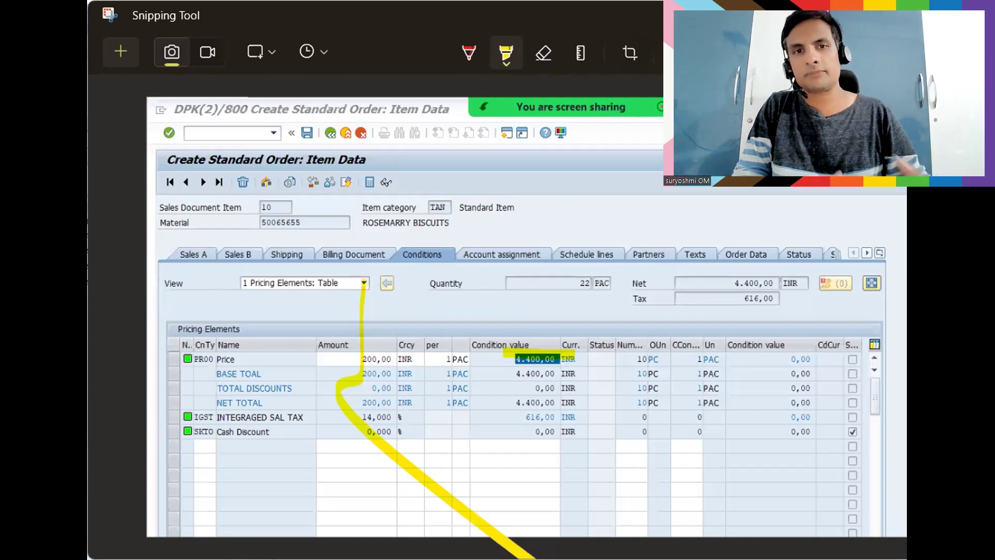
key(alt+Tab)
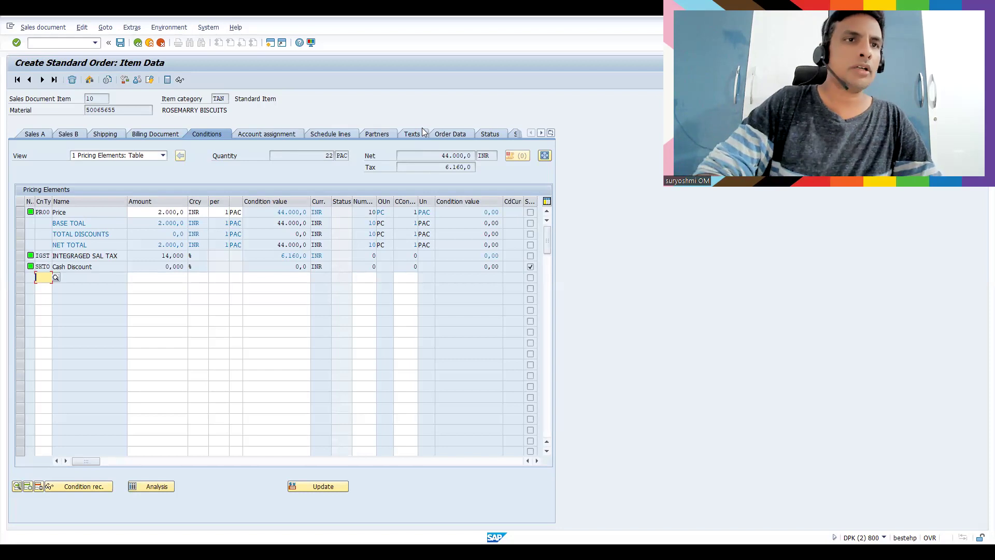
Run the SPRO customizing transaction and open the SAP Reference IMG.
click(62, 42)
text(/N)
text(RO)
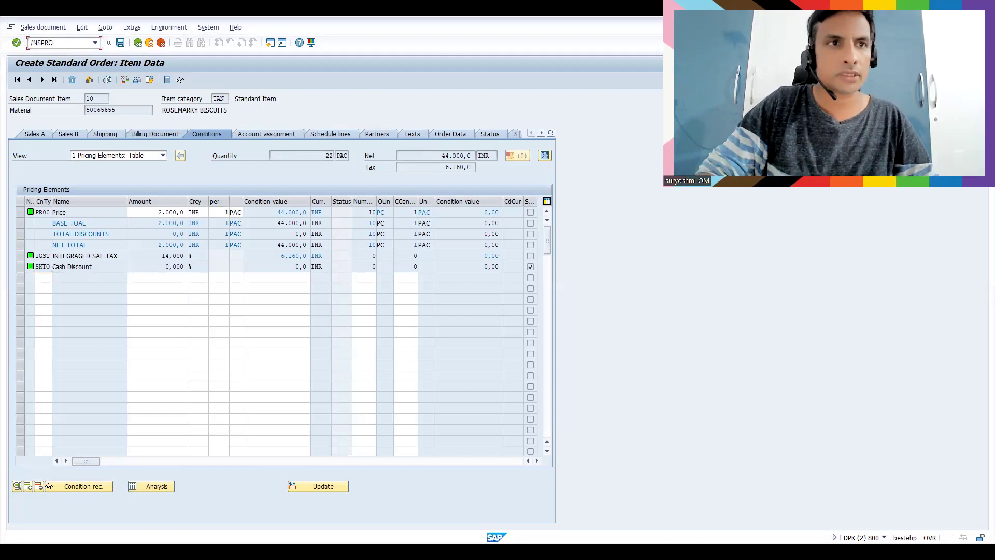
key(Return)
click(48, 80)
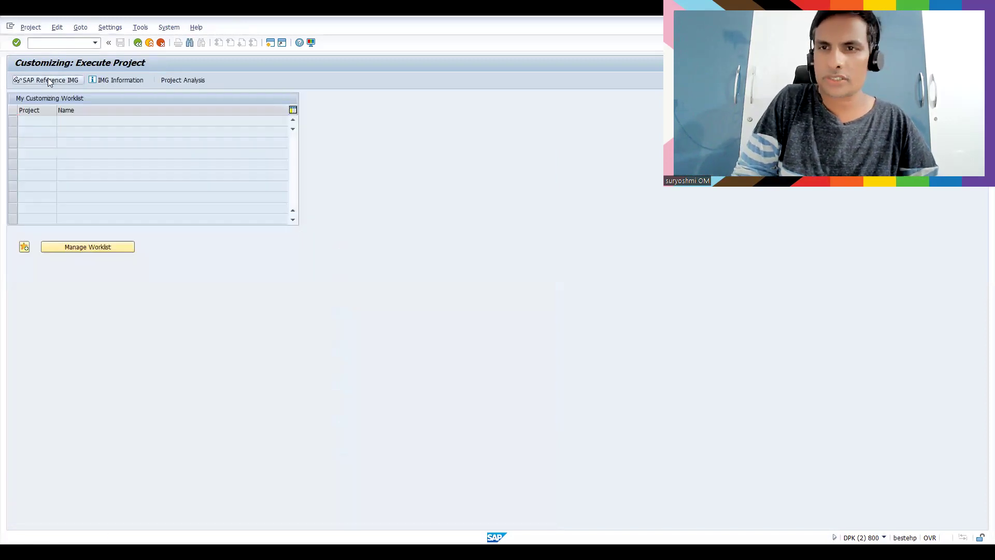
Go to SAP NetWeaver > General settings > Currencies and run Set Decimal Places for Currencies.
click(76, 202)
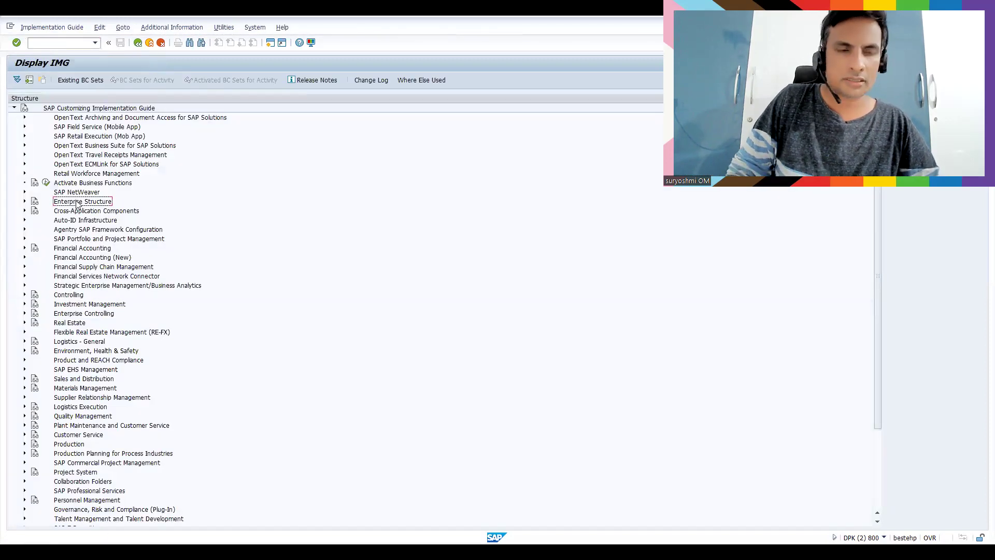
key(Up)
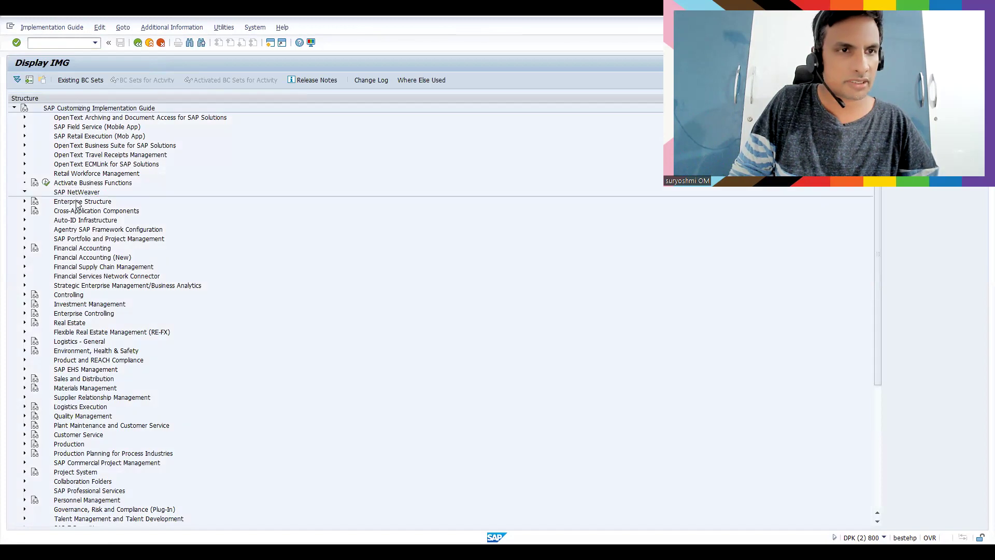
key(Right)
key(Down)
key(Down)
key(Down)
key(Down)
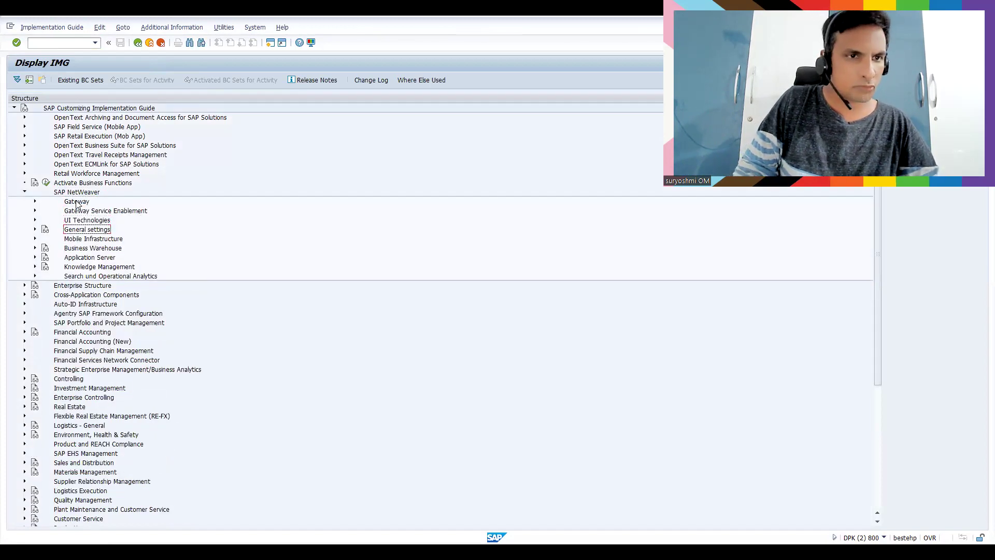
key(Right)
key(Down)
key(Down)
key(Down)
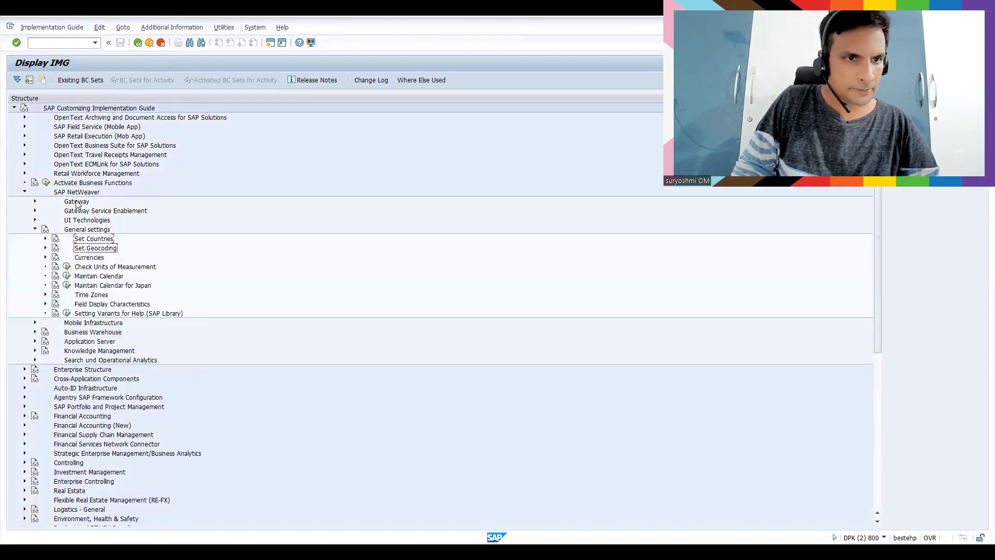
key(Right)
key(Down)
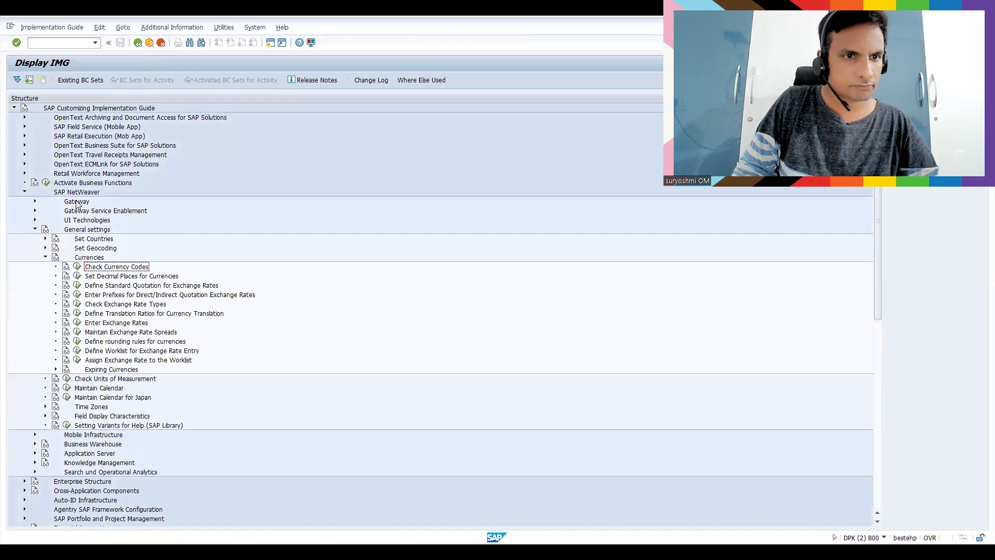
click(78, 276)
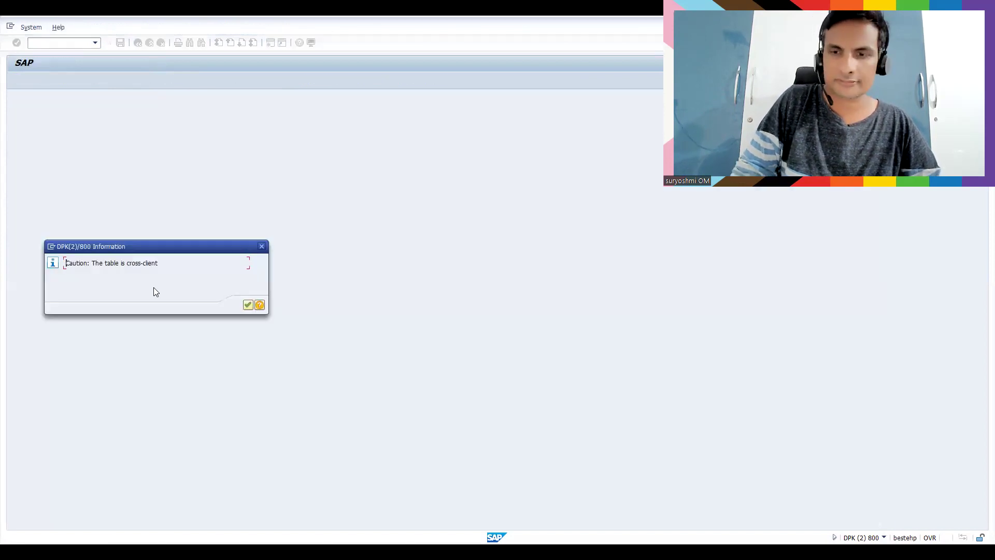
Get past the cross-client warnings, delete the INR entry, and save to a transport request.
key(Return)
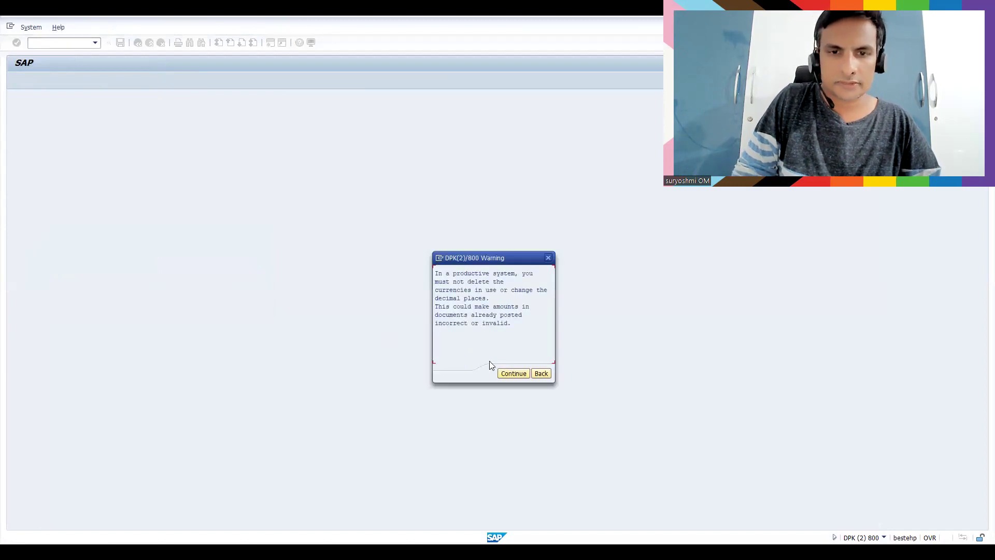
click(508, 374)
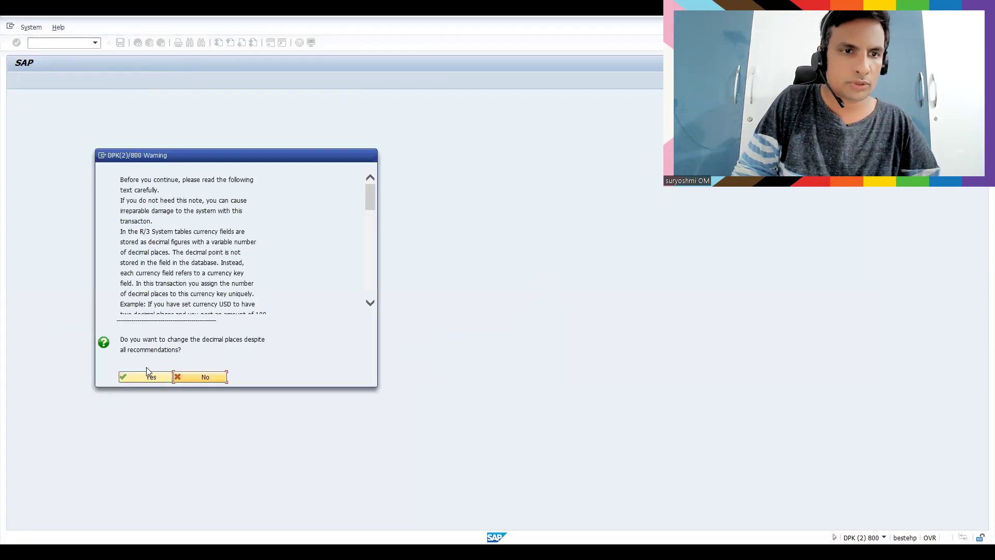
click(145, 378)
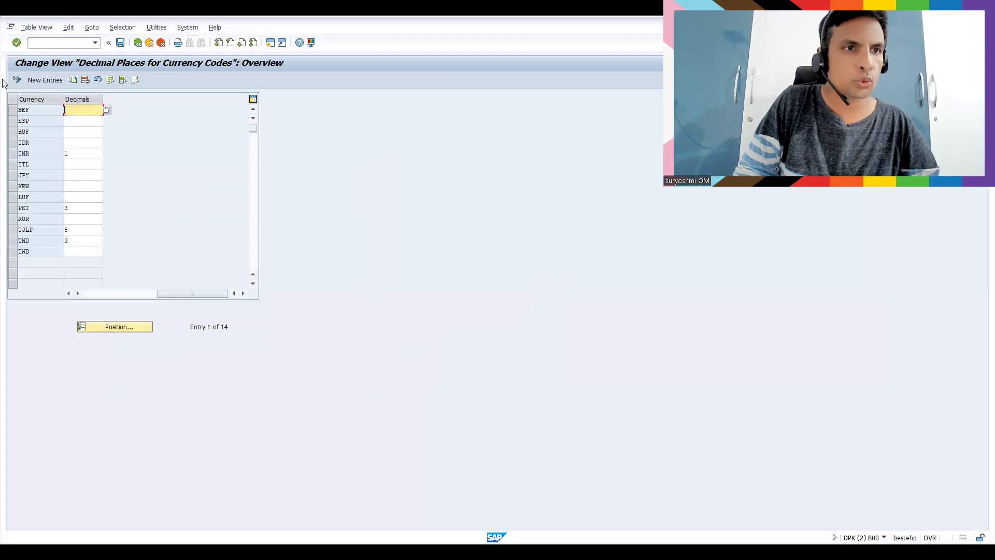
click(13, 153)
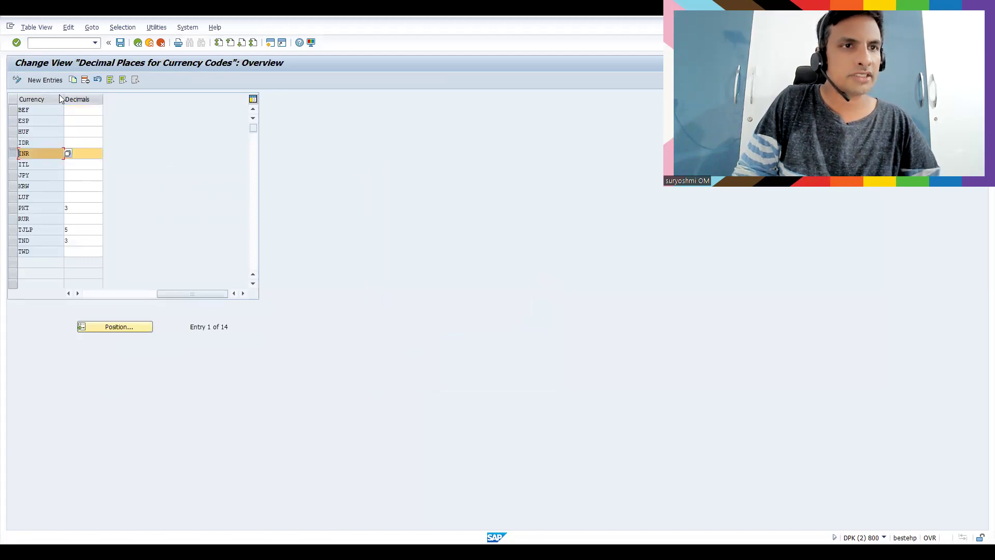
click(86, 81)
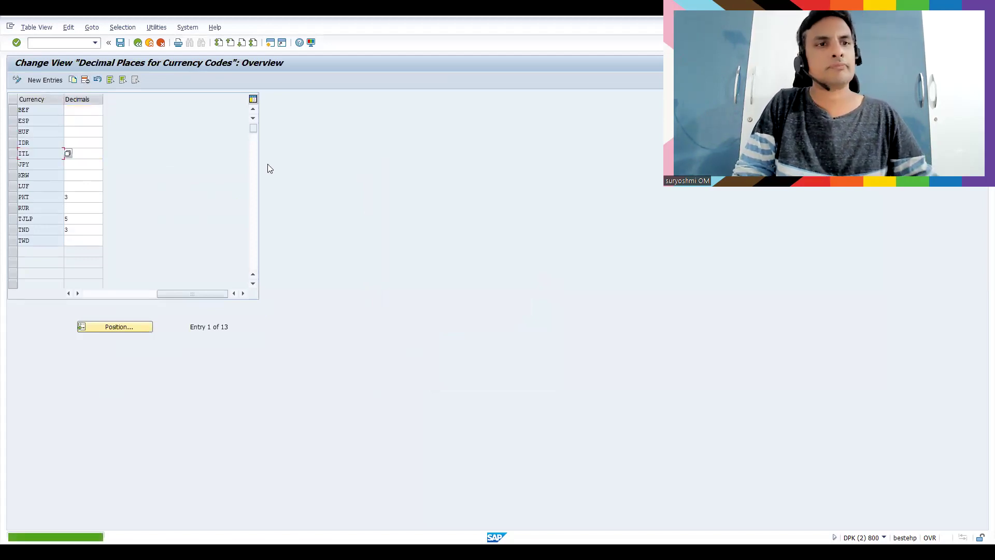
key(ctrl+s)
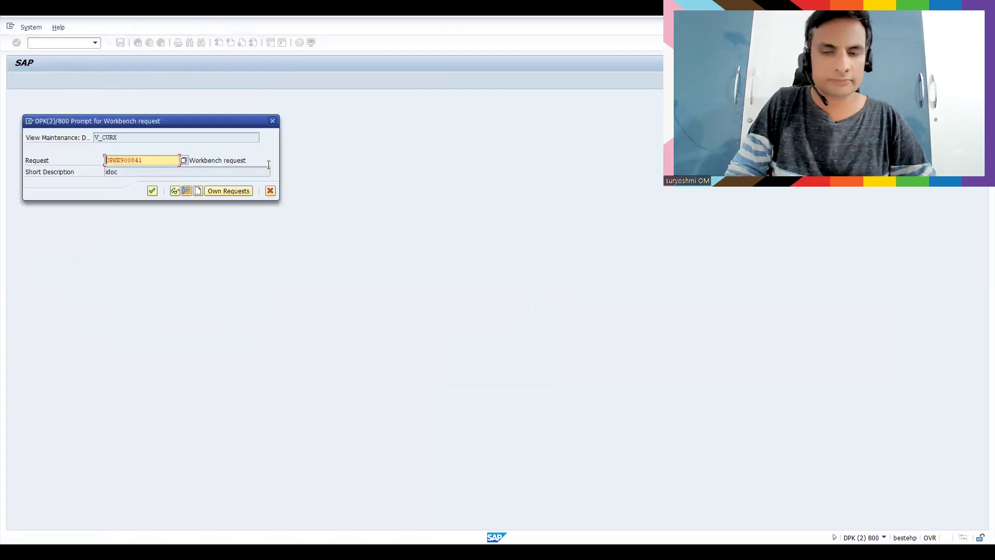
key(Return)
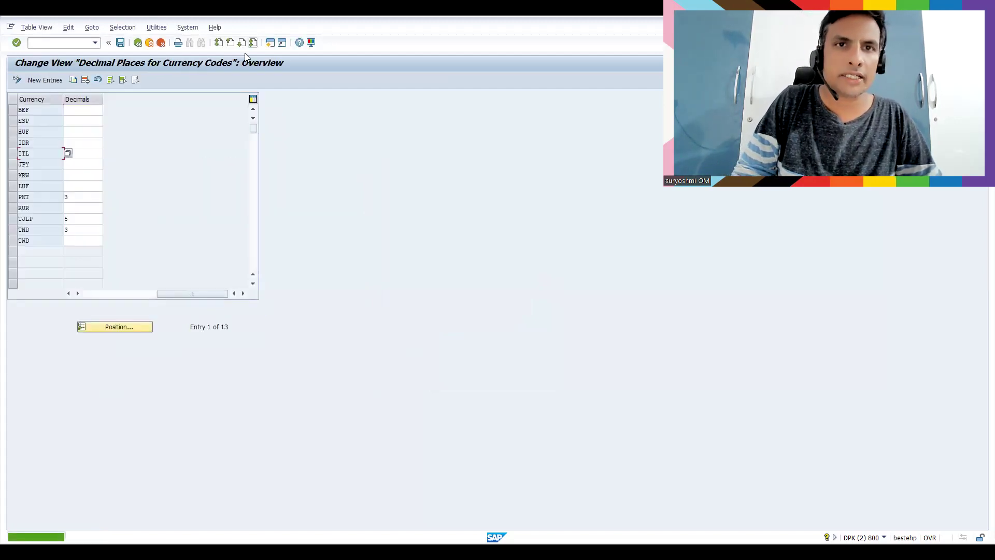